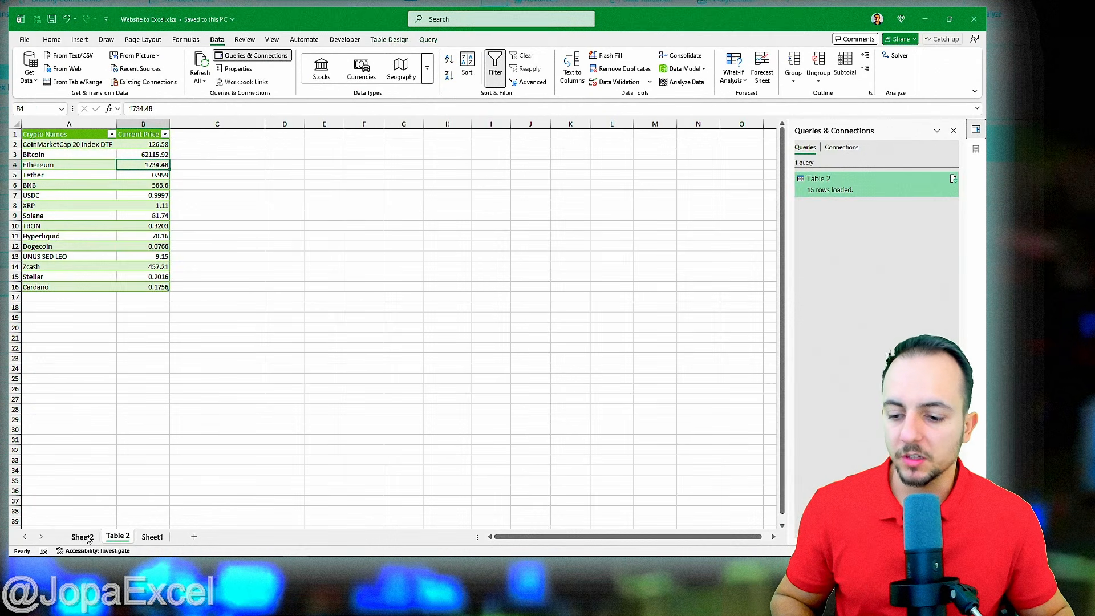
Review the crypto price PivotChart on Sheet2 and refresh all data connections from the Table 2 sheet.
click(81, 537)
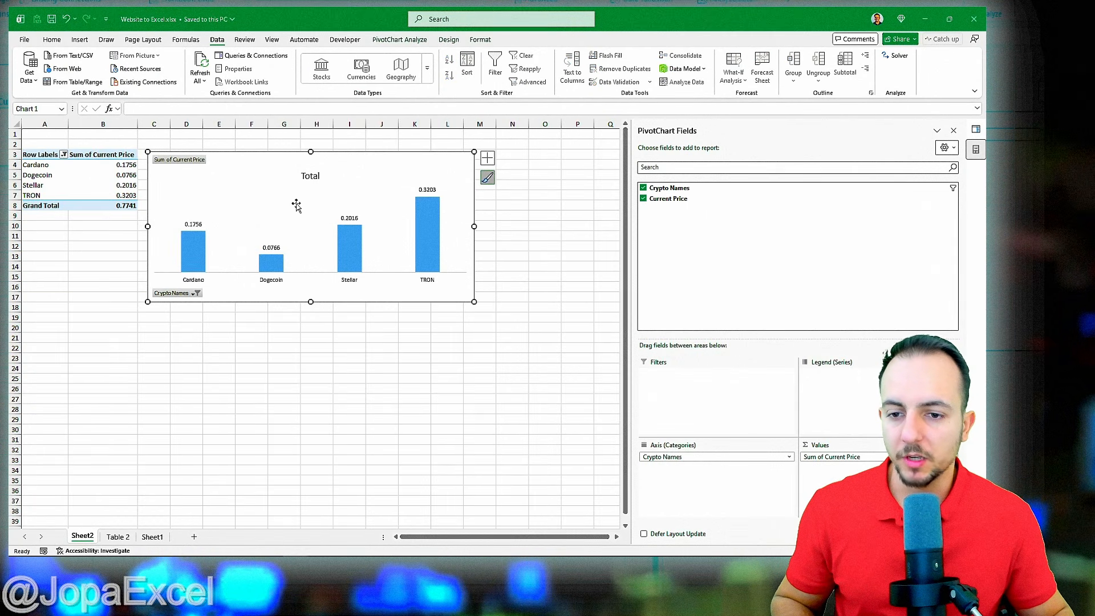
click(118, 536)
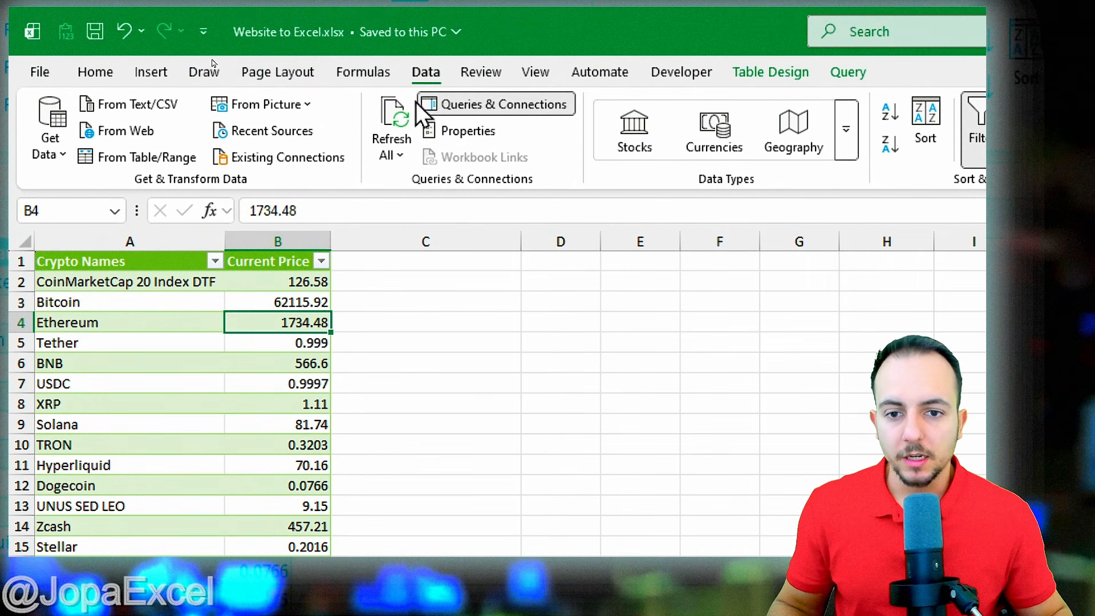
click(393, 143)
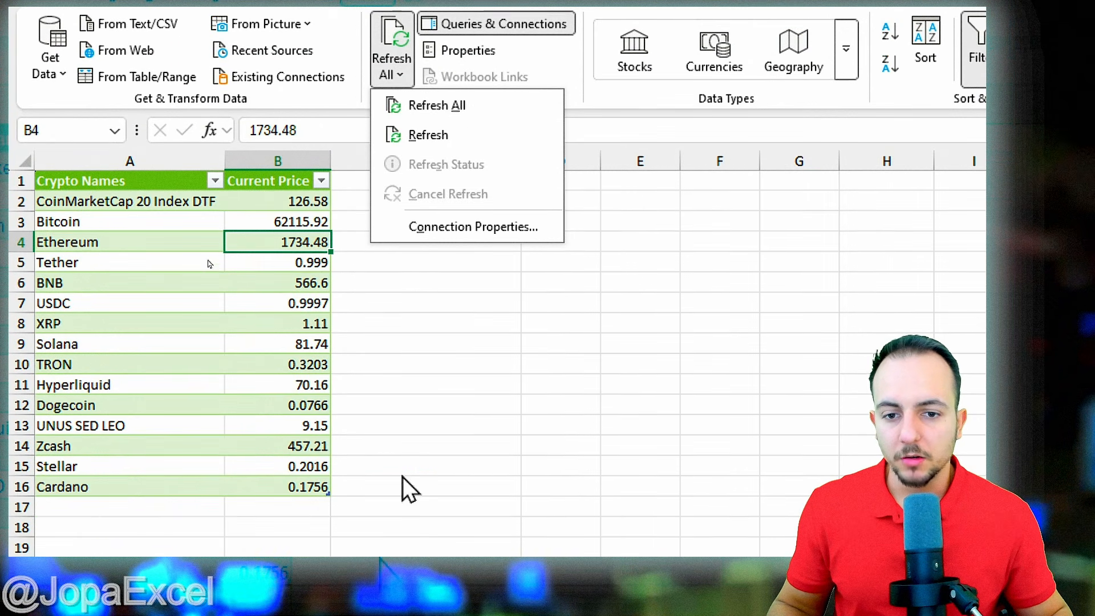
click(450, 107)
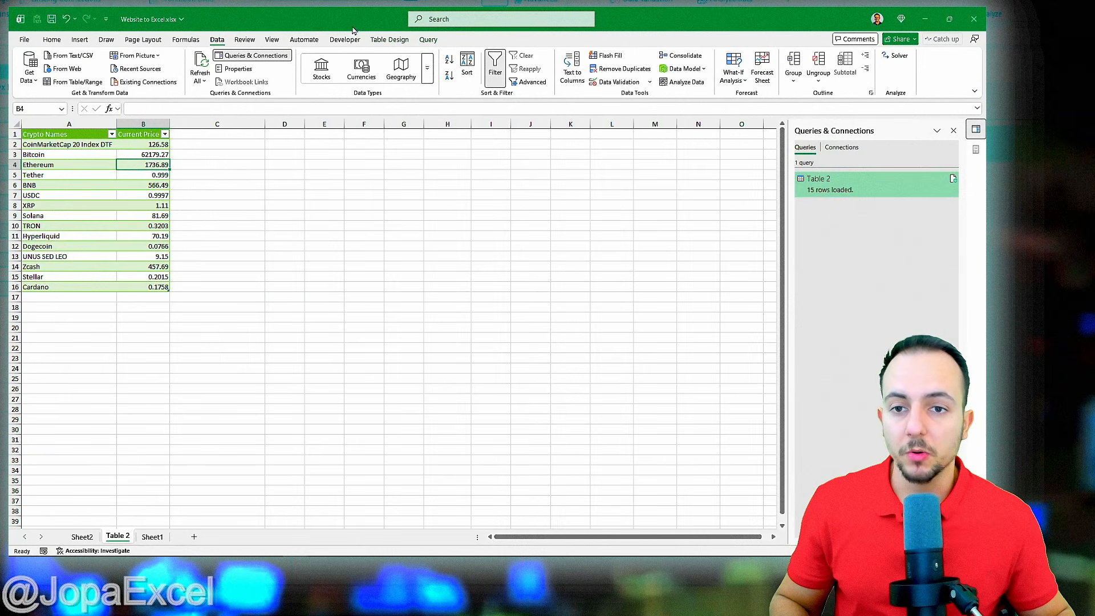
Shrink the workbook window and place it beside the CoinMarketCap page to compare the cryptocurrency prices.
double_click(353, 30)
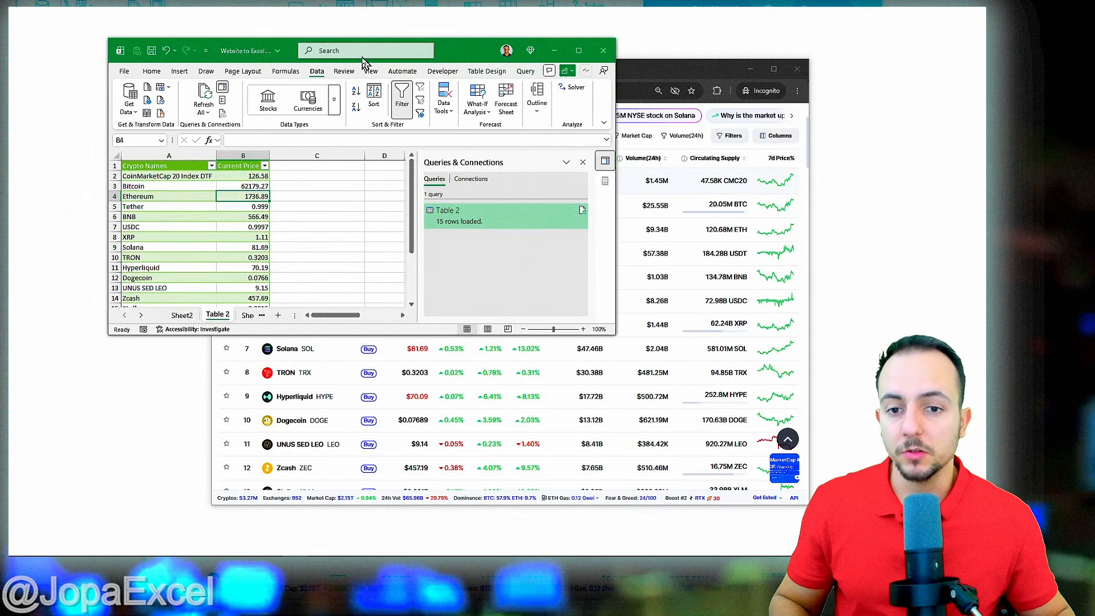
drag(362, 57, 288, 53)
drag(578, 73, 667, 83)
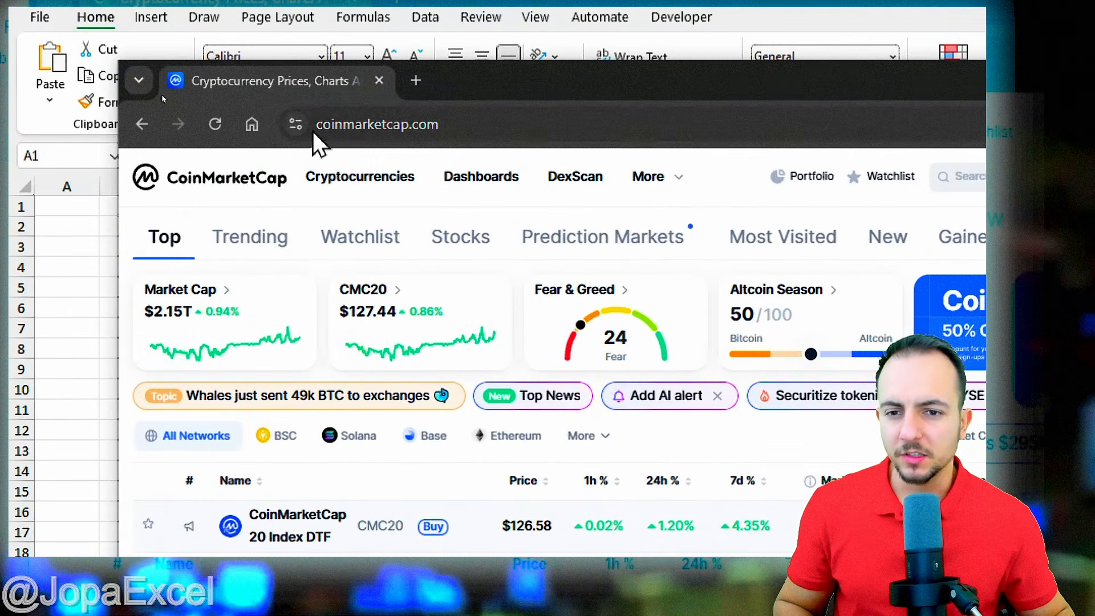
Look over the cryptocurrency price list on CoinMarketCap and copy the page's web address, coinmarketcap.com.
mouse_move(189, 108)
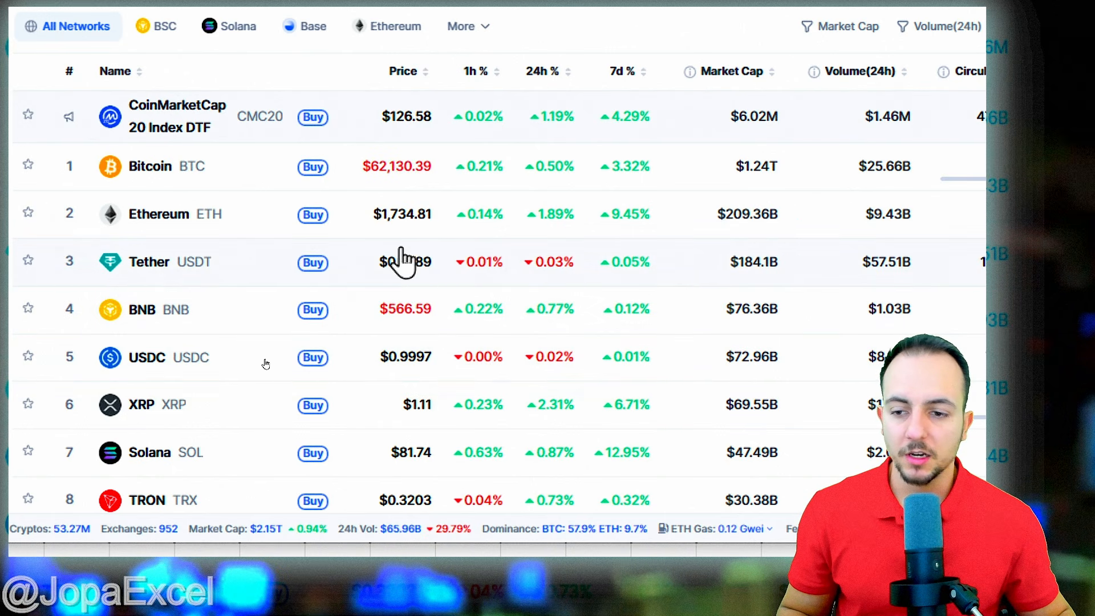
mouse_move(324, 215)
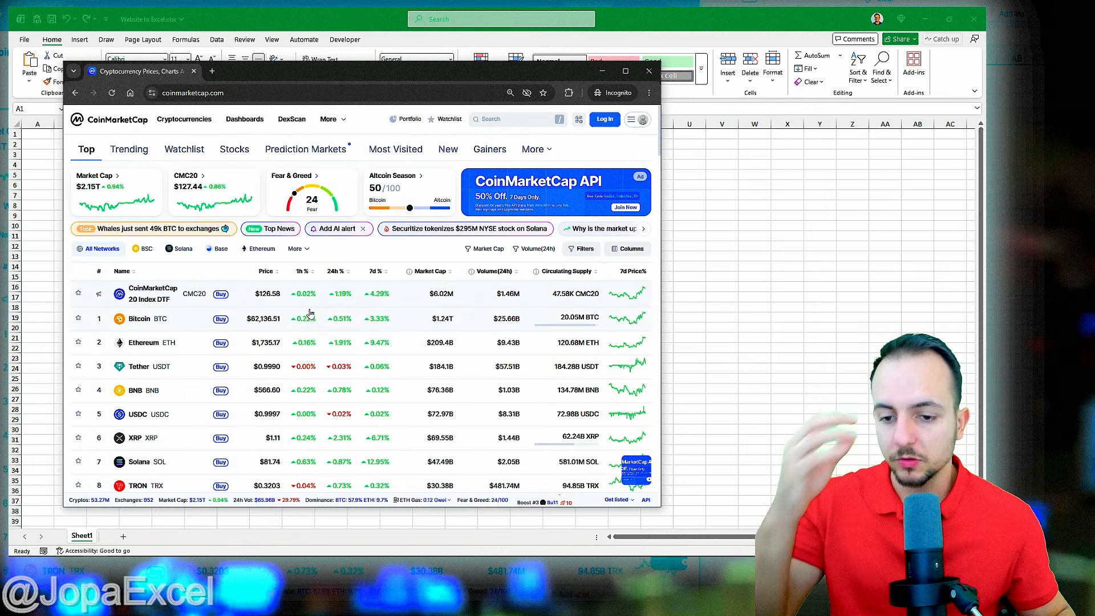
scroll(310, 312, down, 5)
scroll(311, 317, up, 5)
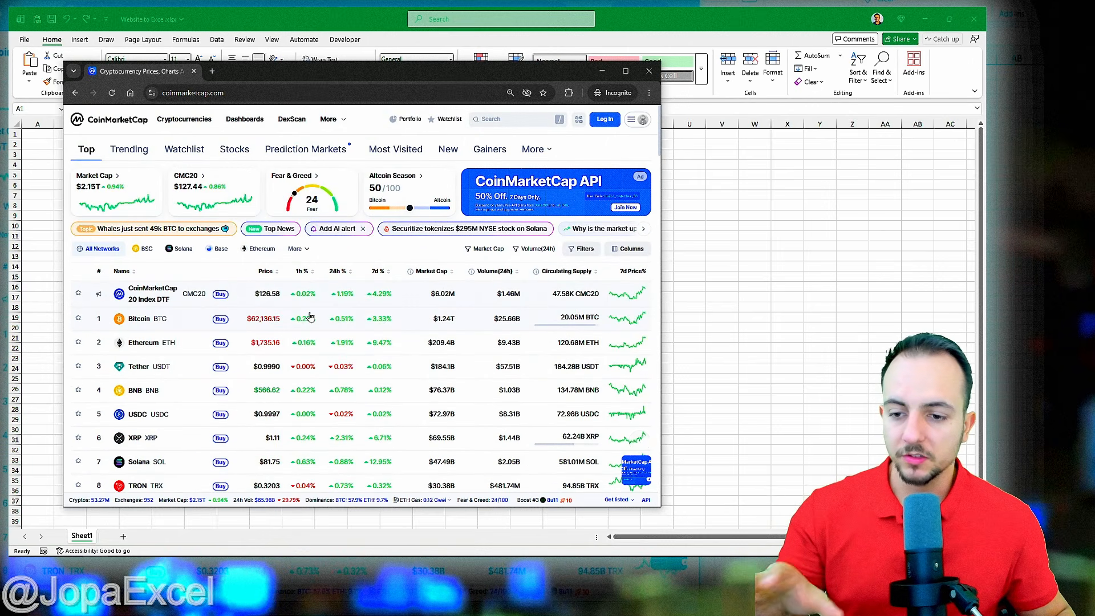
scroll(309, 317, down, 5)
scroll(310, 317, up, 5)
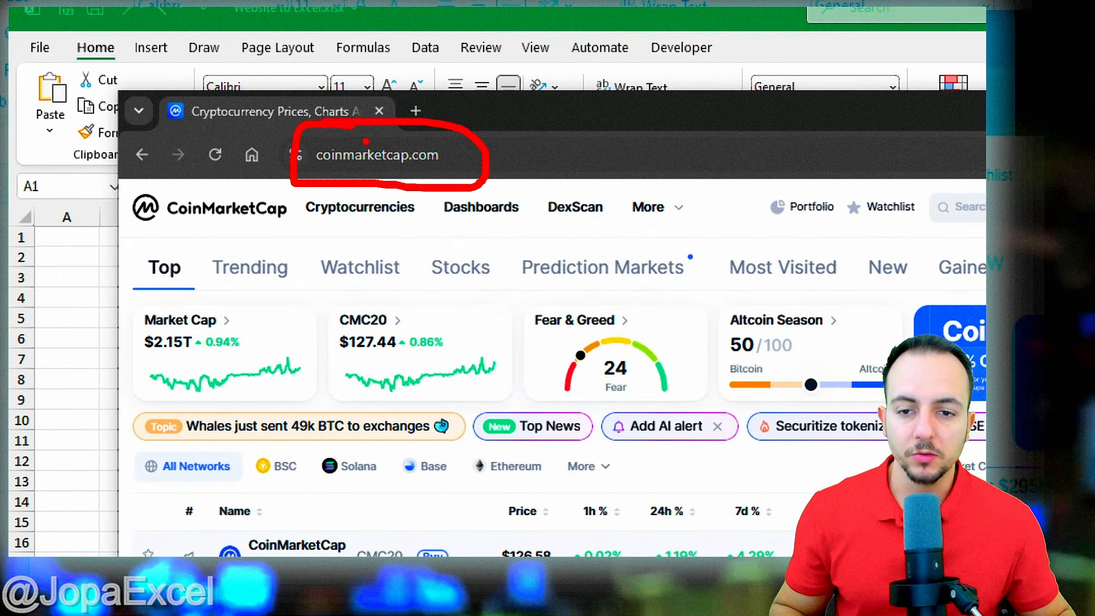
click(379, 155)
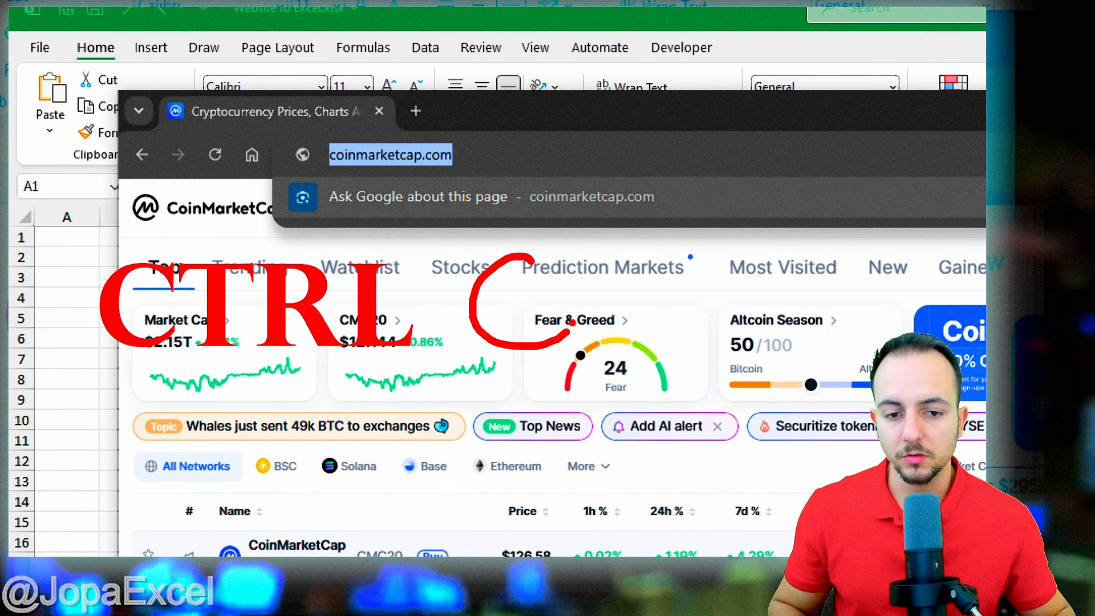
key(ctrl+c)
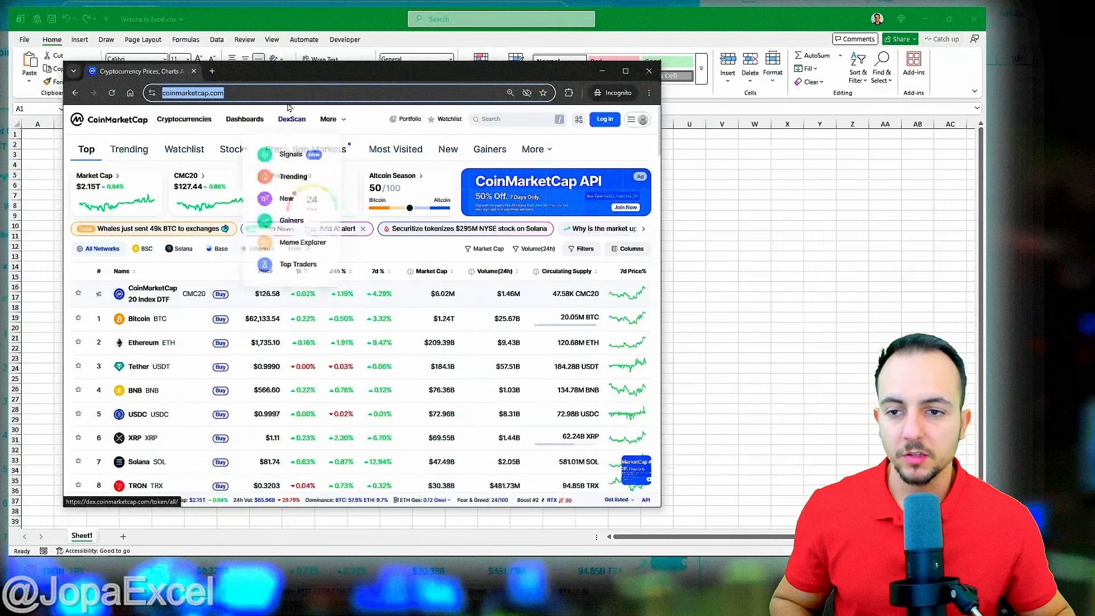
drag(564, 114, 798, 0)
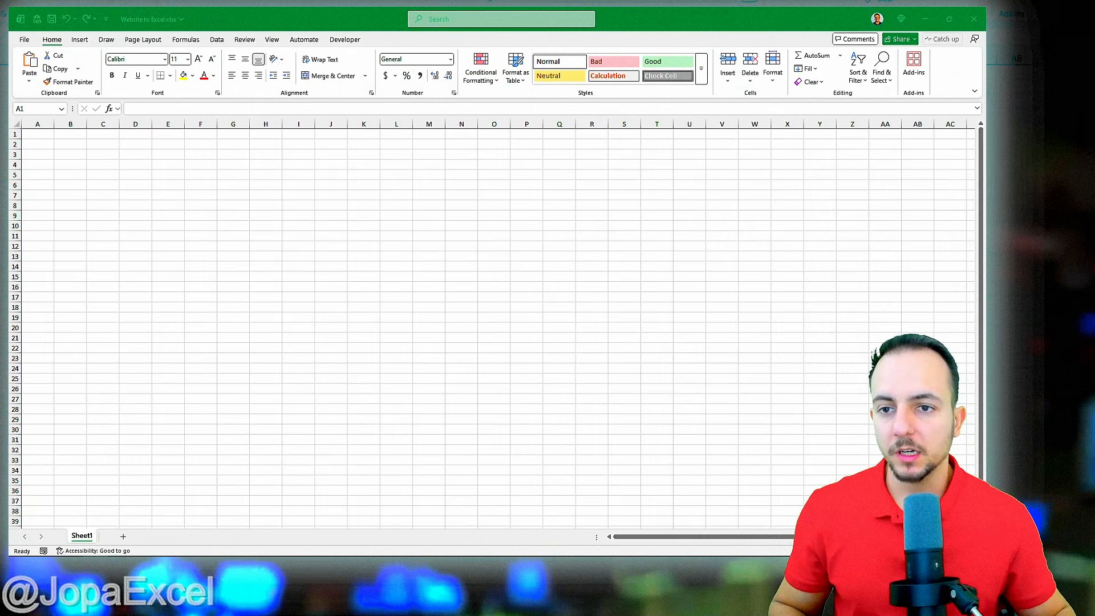
click(213, 142)
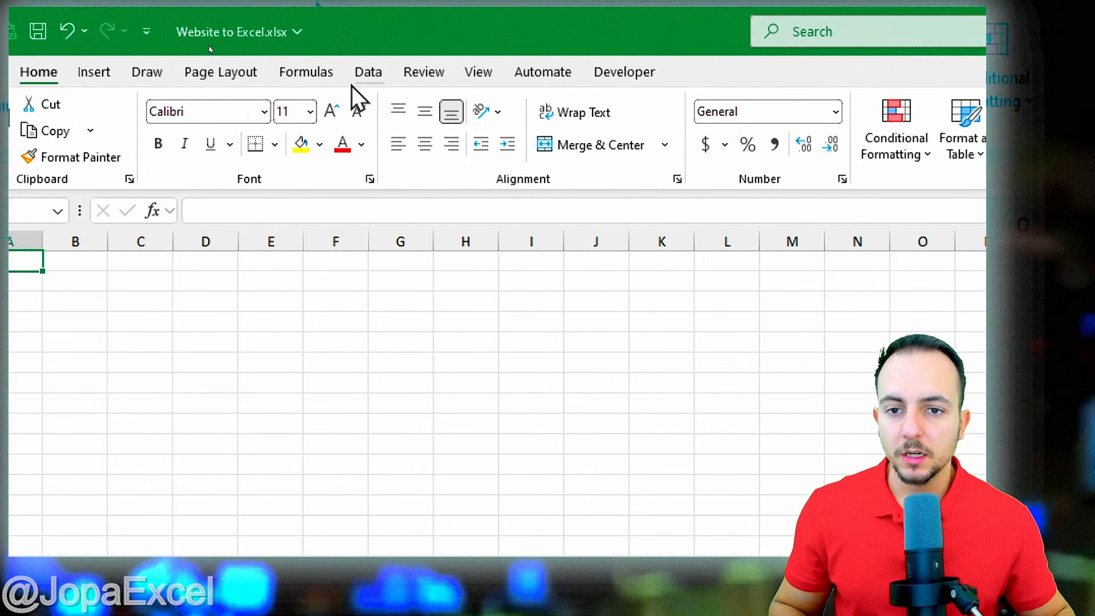
click(359, 79)
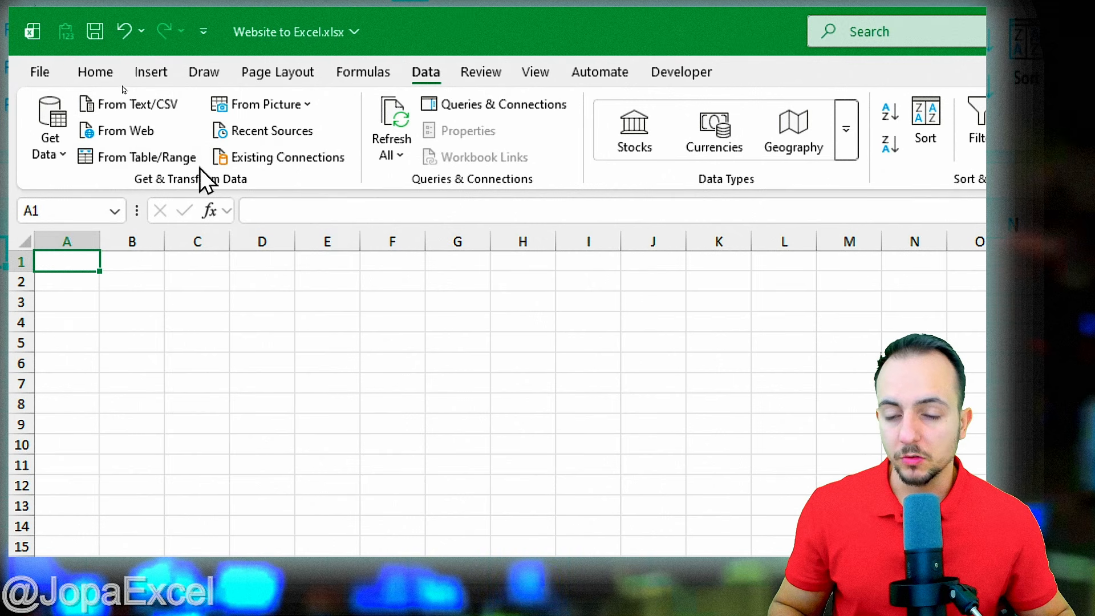
click(64, 155)
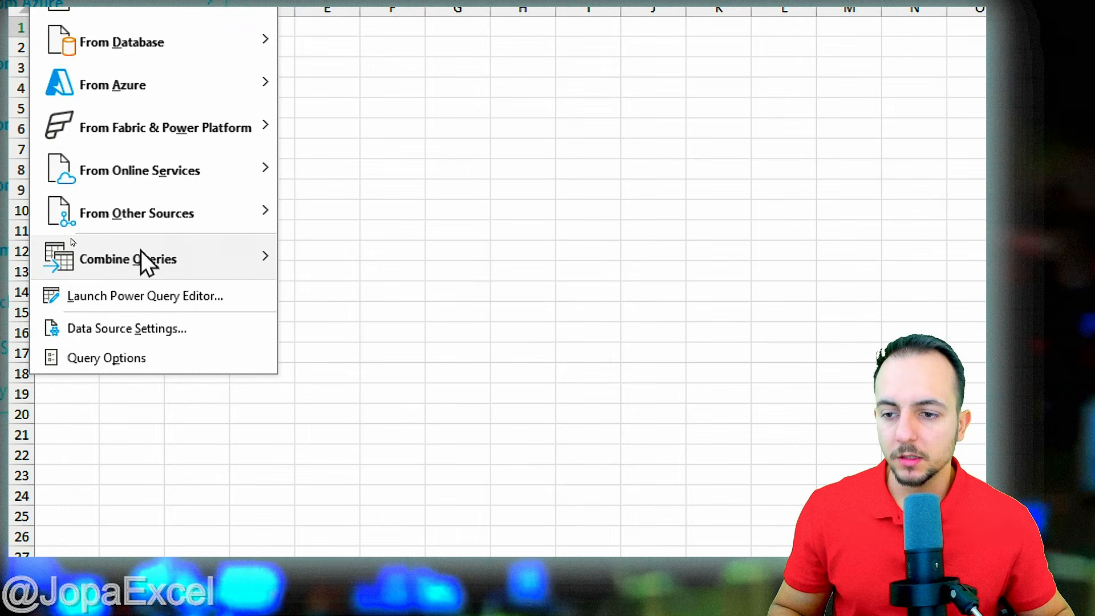
mouse_move(141, 456)
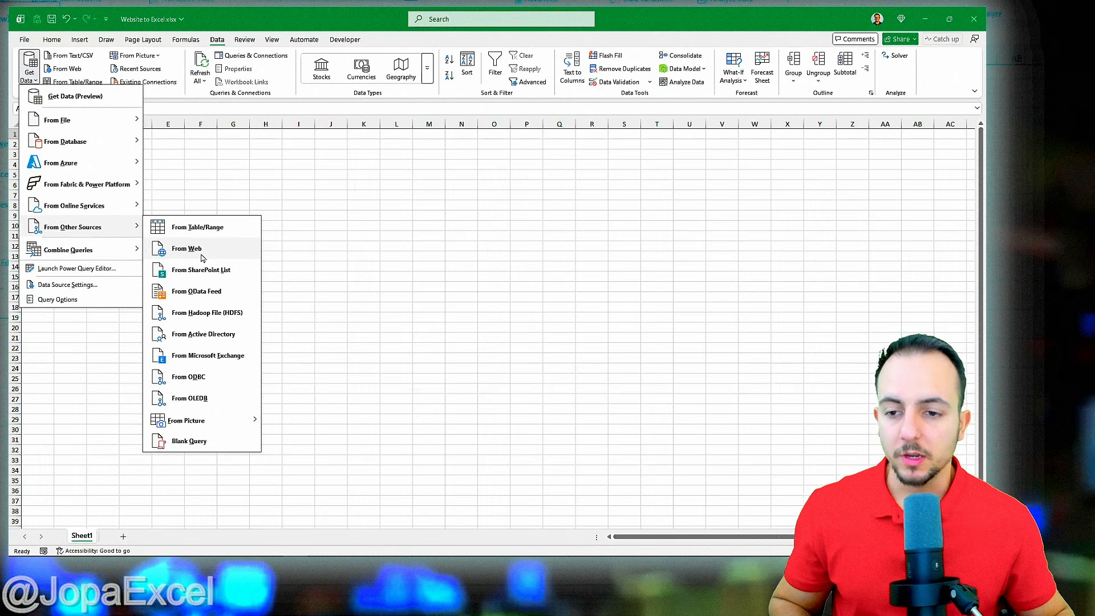
click(394, 268)
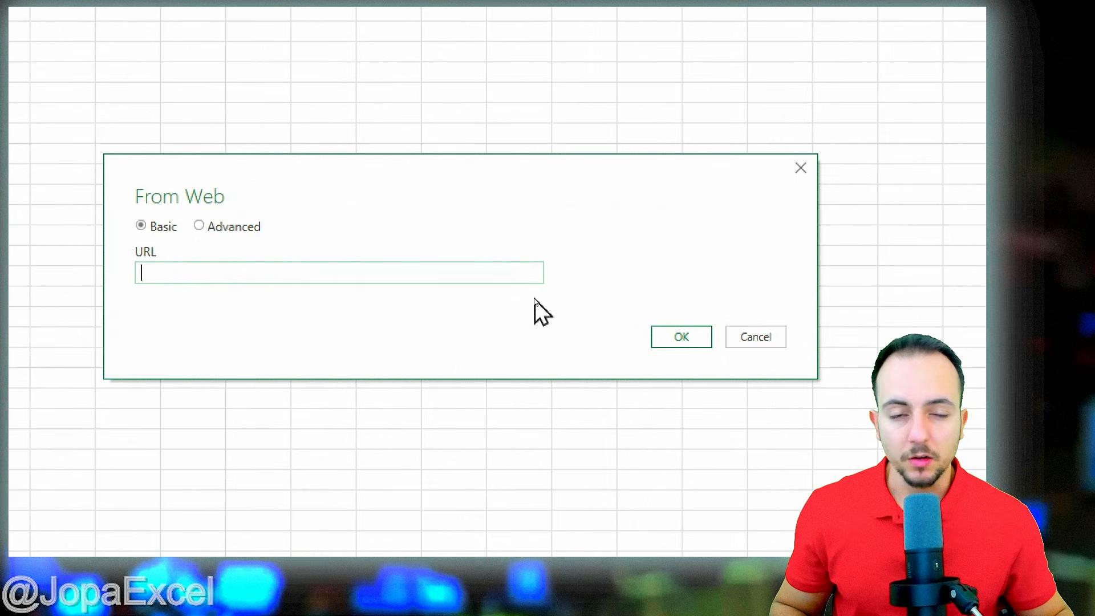
mouse_move(115, 243)
mouse_down()
mouse_move(218, 289)
mouse_move(398, 342)
mouse_up()
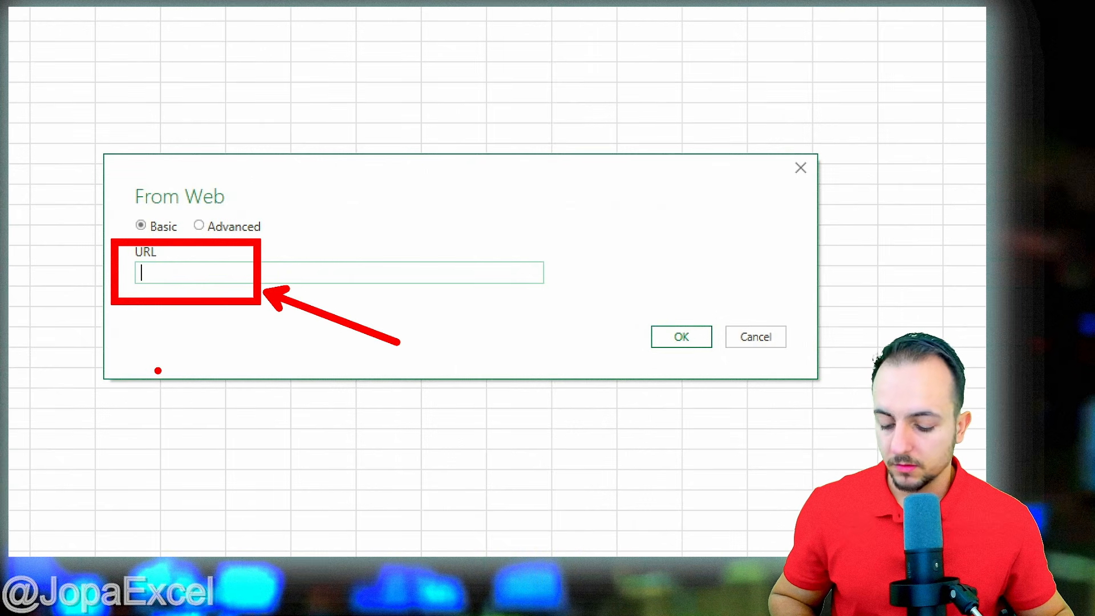
text(tCTRL V)
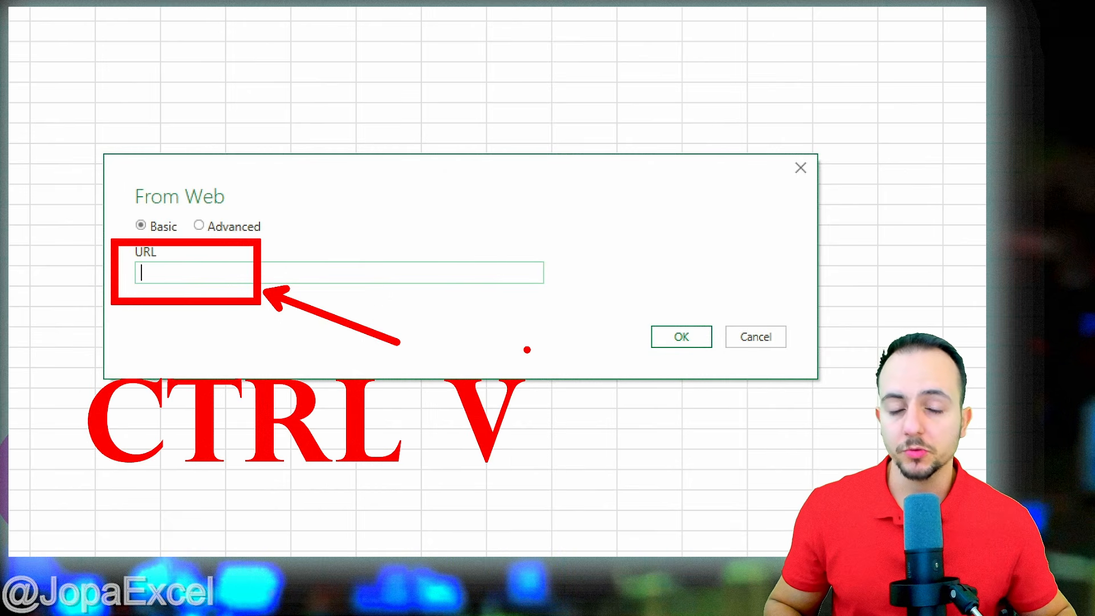
key(Escape)
key(ctrl+v)
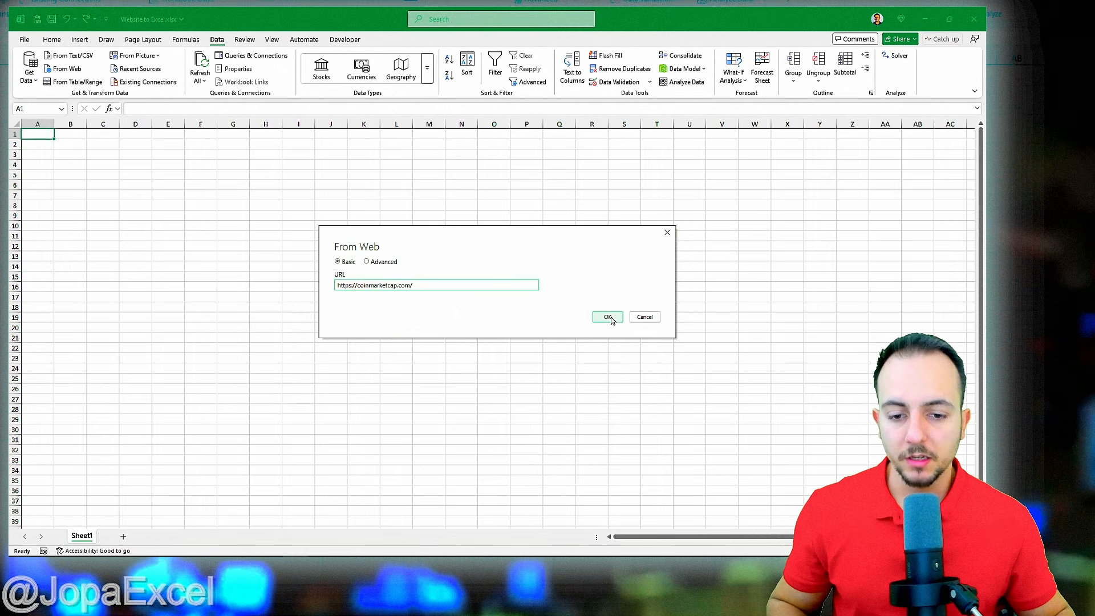
click(427, 338)
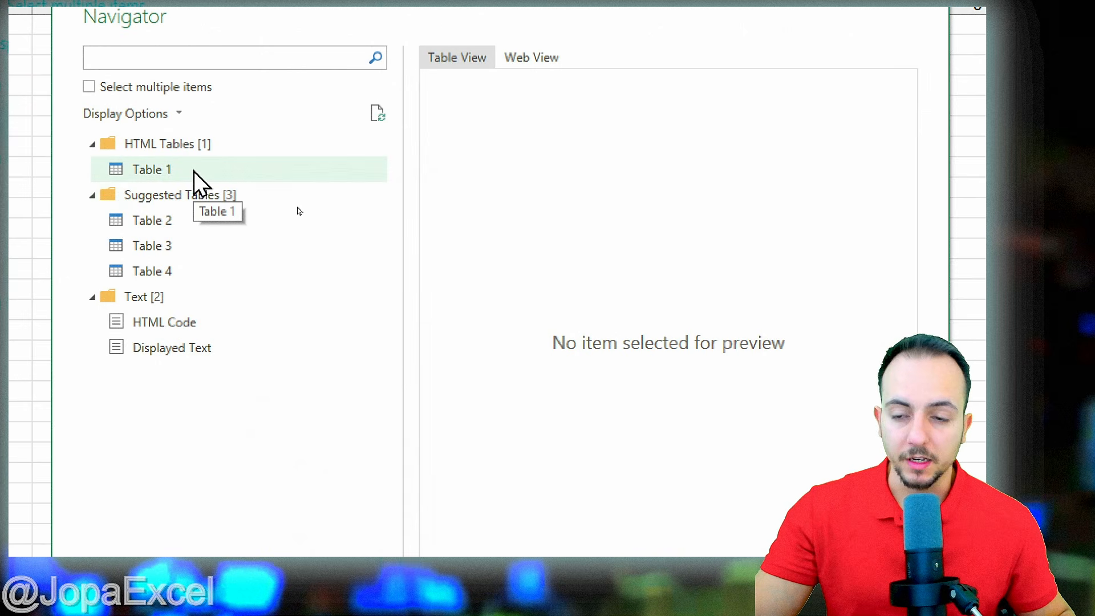
Preview Tables 1 to 4 in the Navigator to compare which one holds the cryptocurrency names and prices.
click(194, 171)
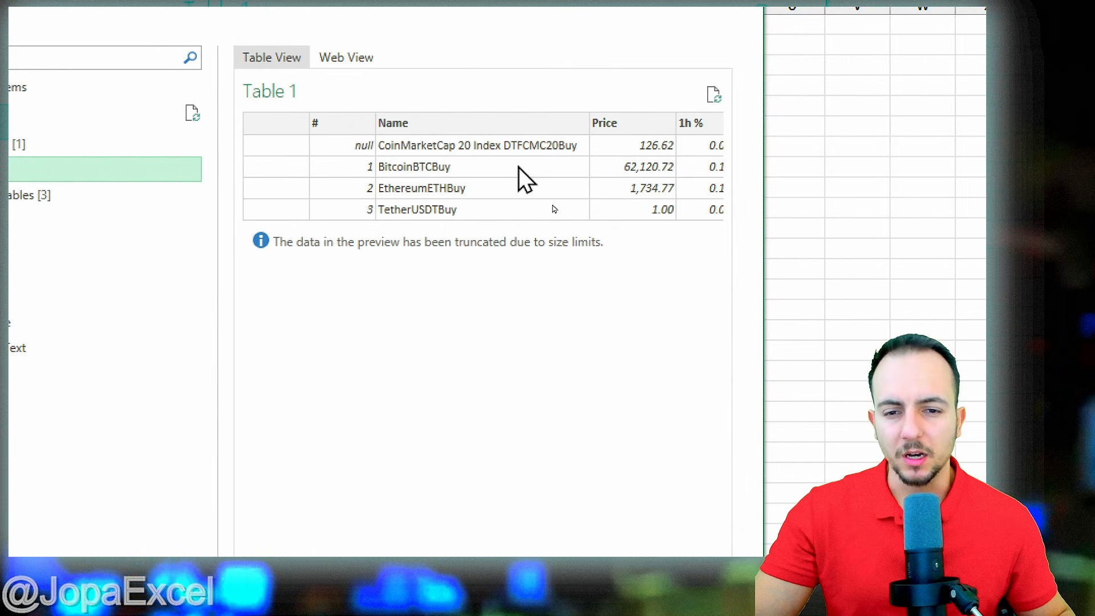
click(205, 223)
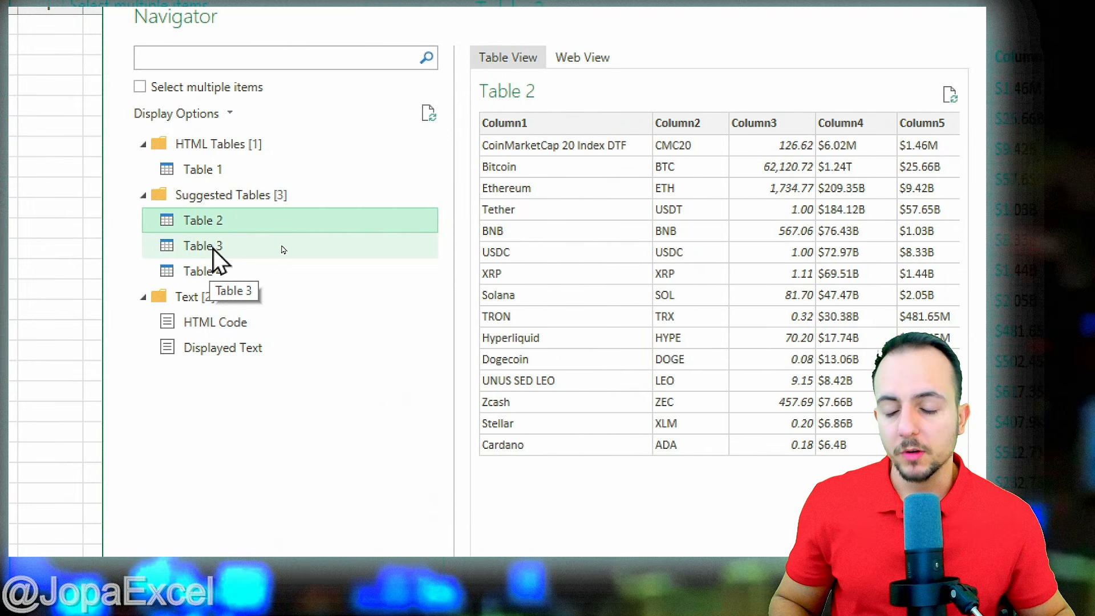
click(295, 246)
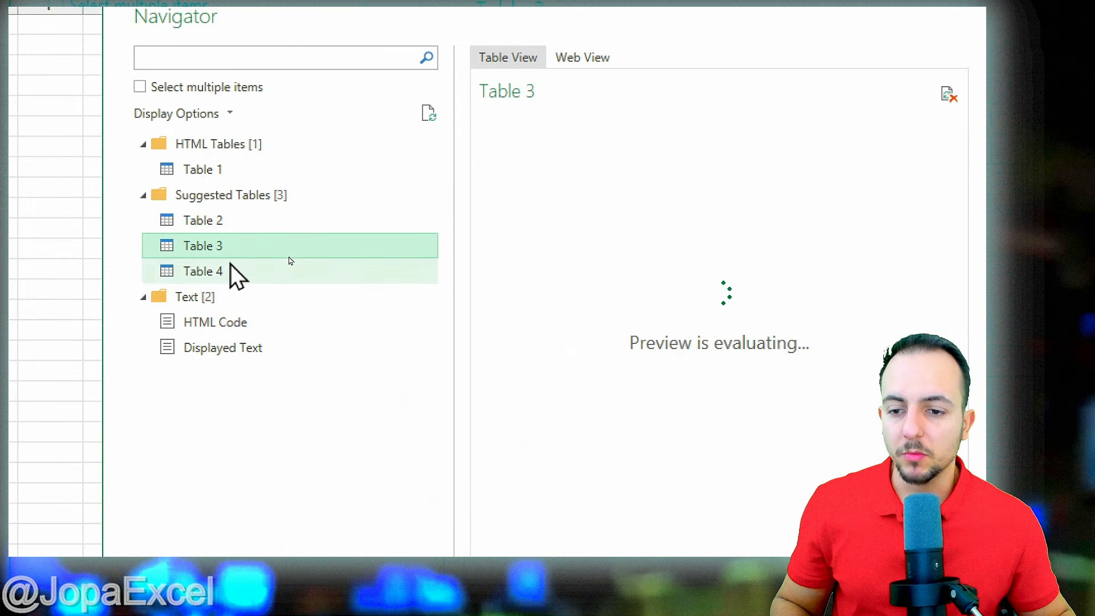
click(289, 261)
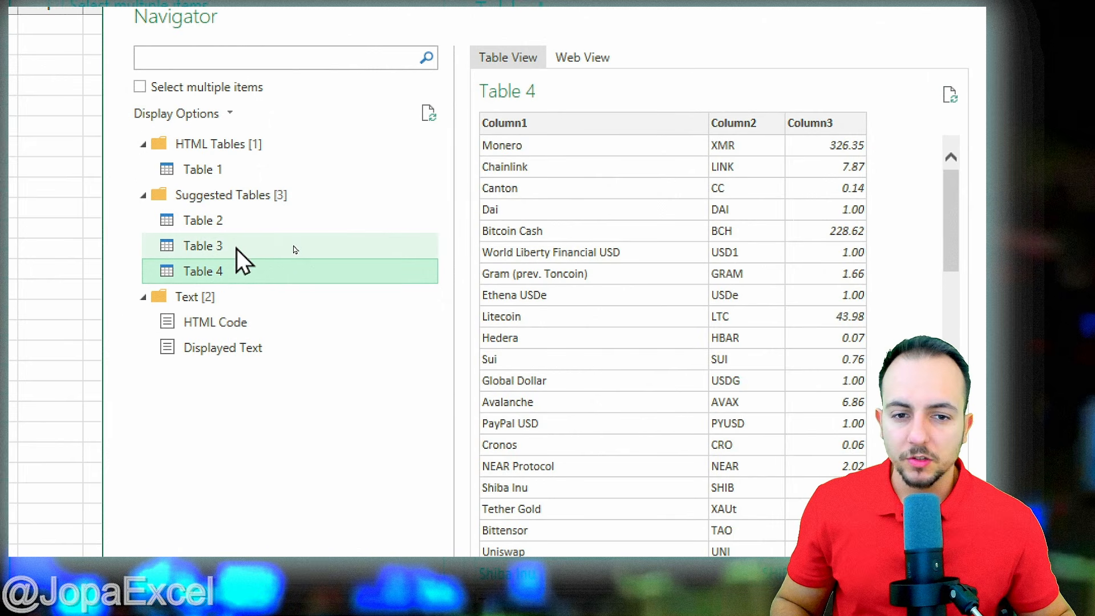
click(237, 248)
click(235, 221)
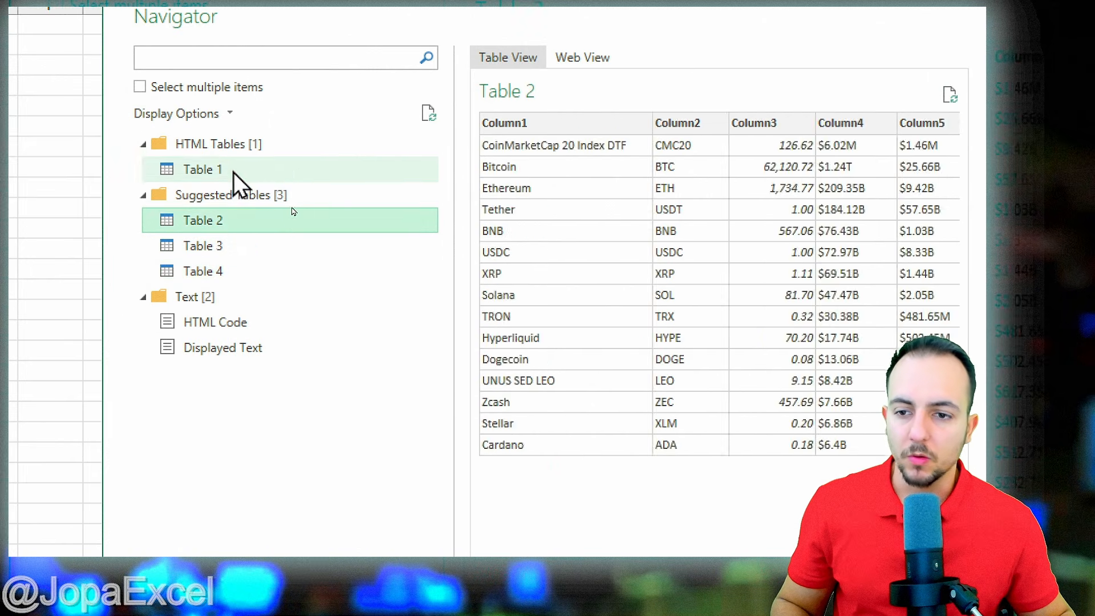
click(233, 170)
click(301, 229)
click(301, 246)
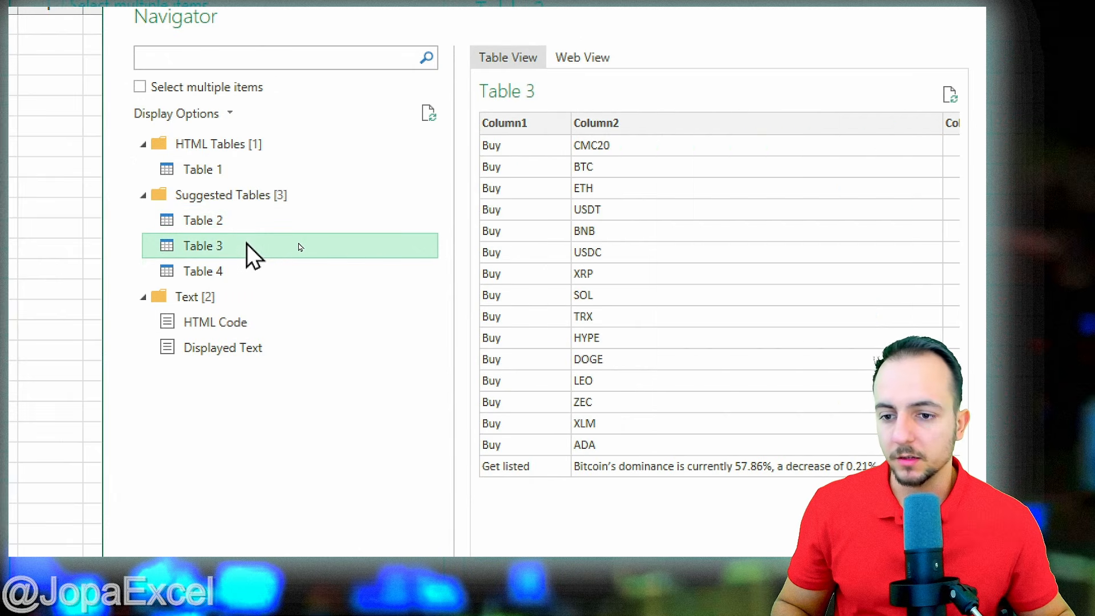
Load the suggested Table 2 from the website into the workbook and select its first column header.
click(305, 228)
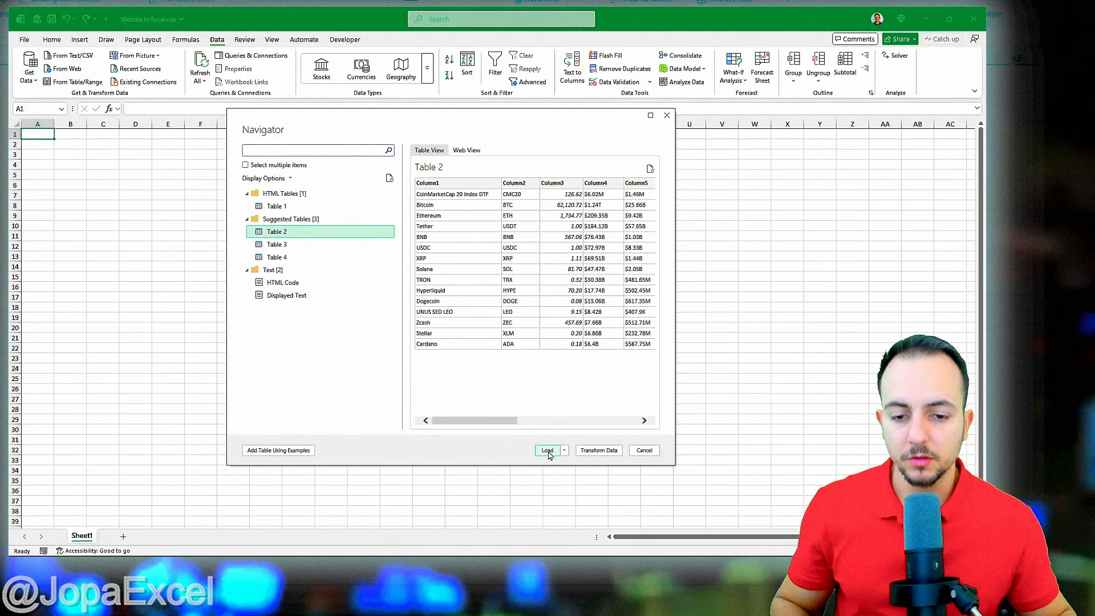
click(298, 343)
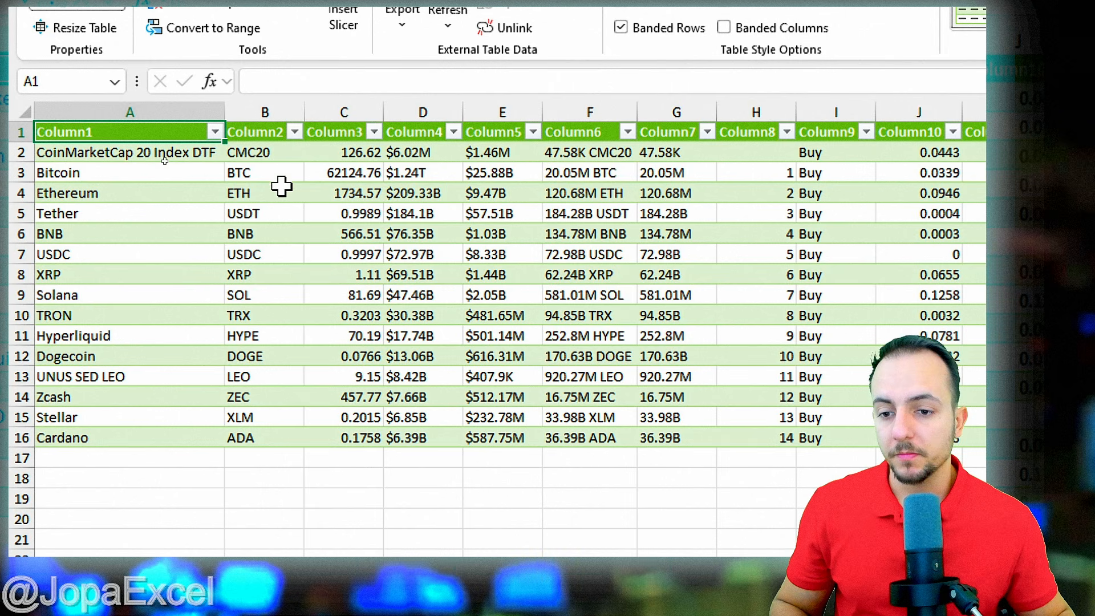
drag(177, 109, 902, 135)
click(137, 131)
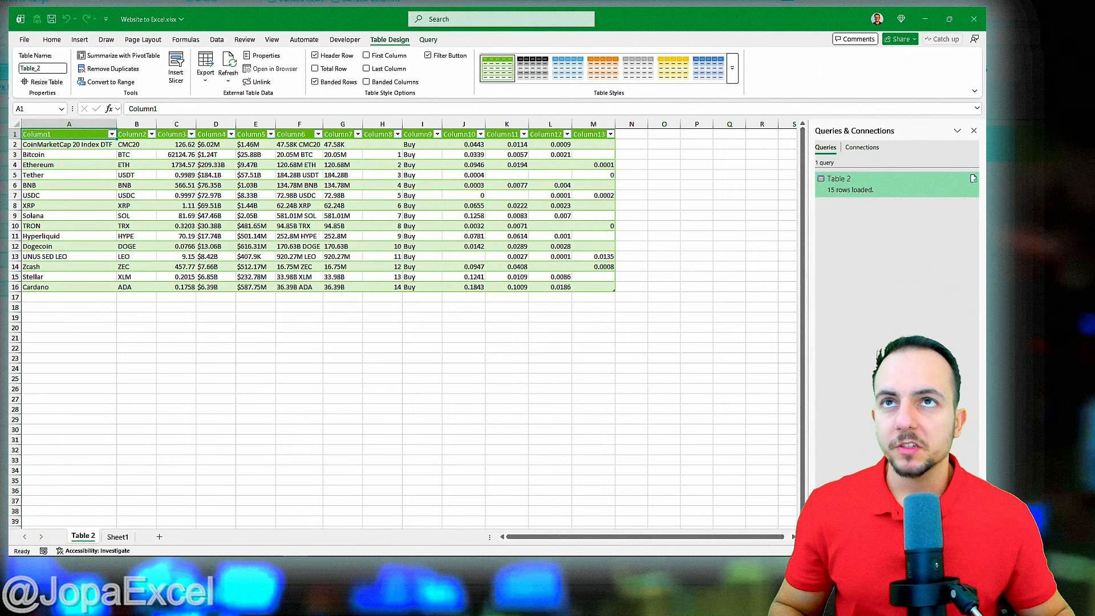
Bring the CoinMarketCap page over the workbook and examine Bitcoin's rank, name and price in the list.
drag(371, 0, 478, 55)
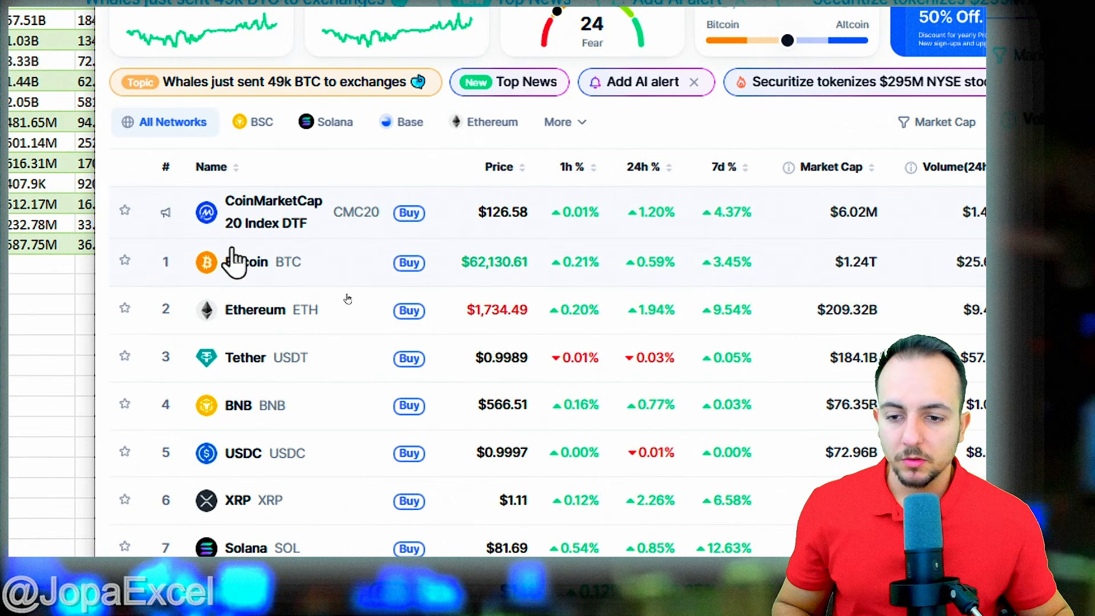
key(ctrl+2)
mouse_move(176, 248)
mouse_down()
mouse_move(147, 282)
mouse_move(178, 250)
mouse_move(268, 274)
mouse_up()
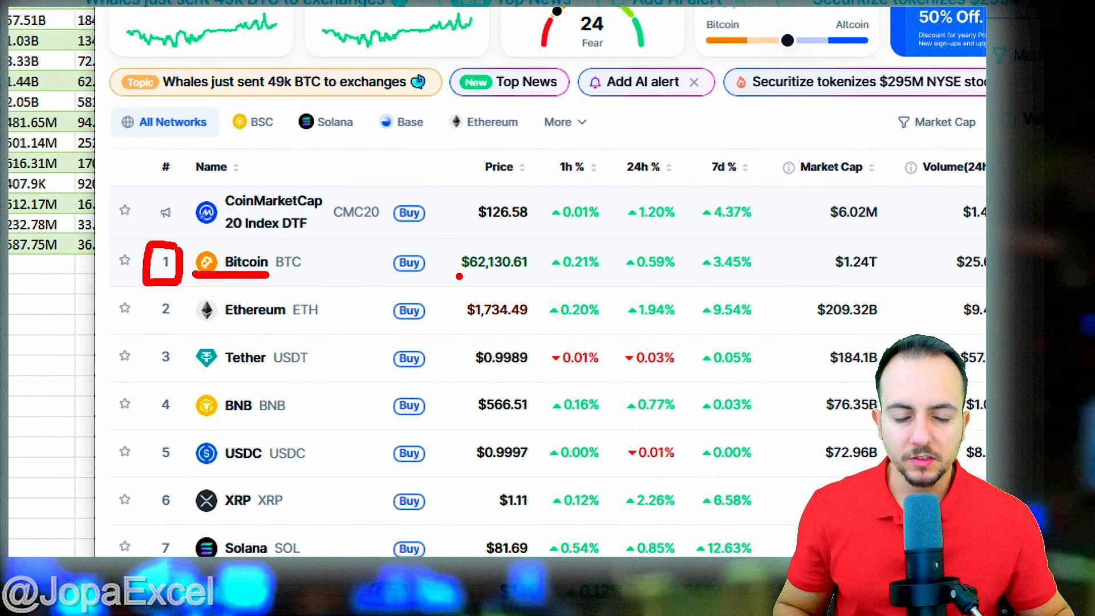
drag(459, 276, 561, 276)
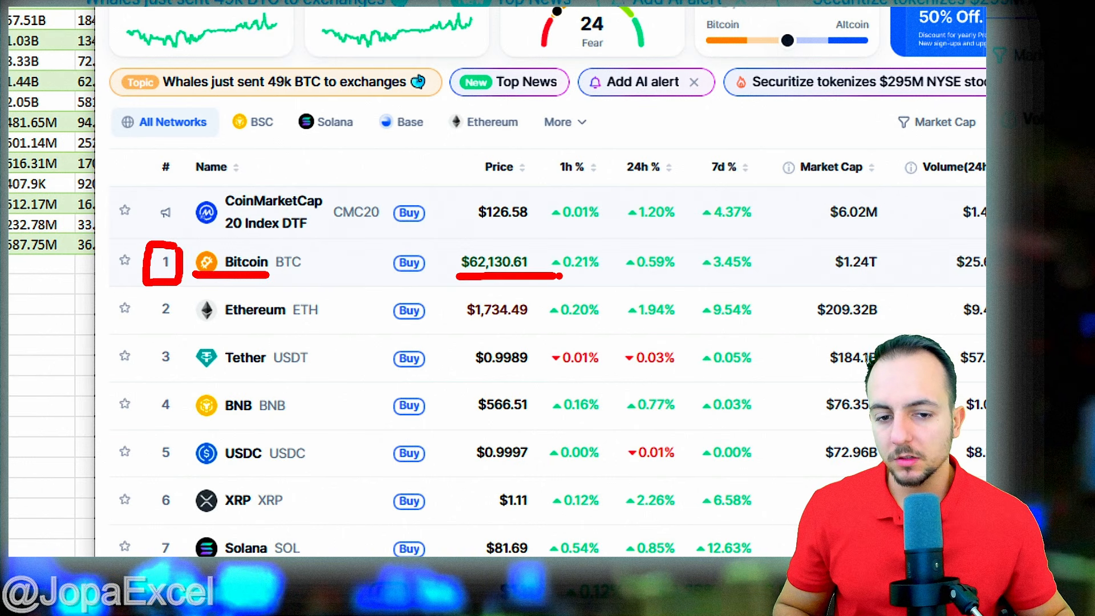
key(Escape)
key(ctrl+4)
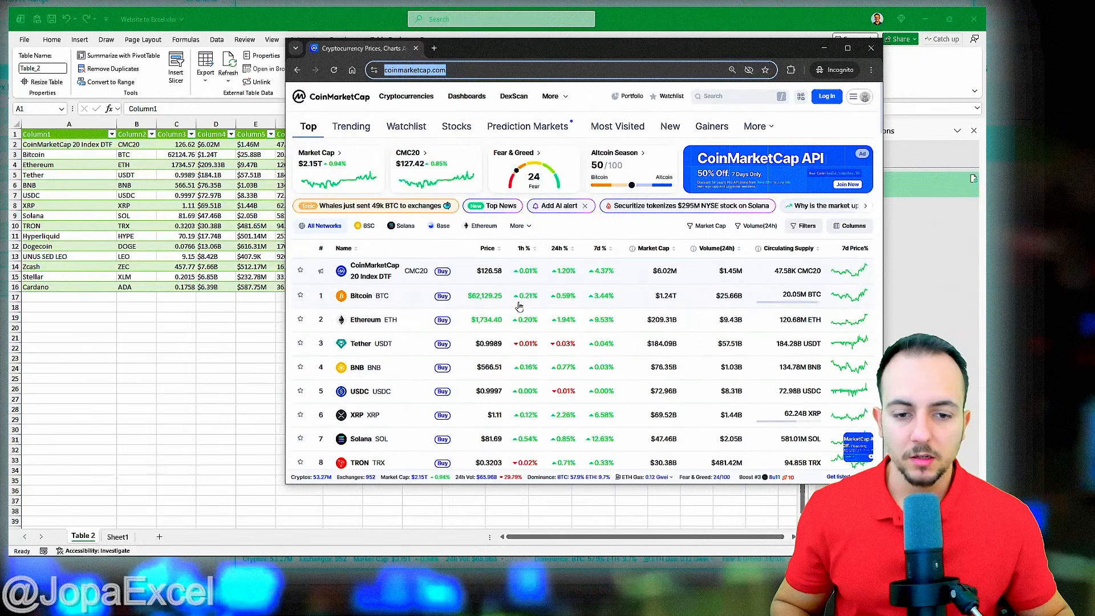
Return to the workbook, mark Bitcoin's imported price in Column3, and refresh all data connections.
click(183, 313)
key(ctrl+4)
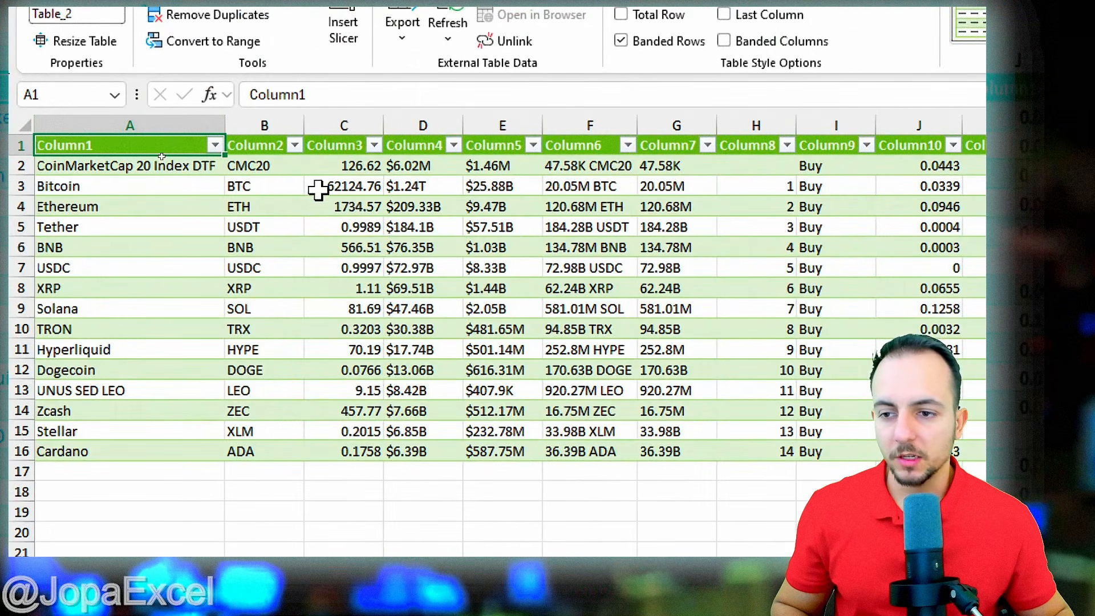
key(ctrl+2)
mouse_move(305, 169)
mouse_down()
mouse_move(393, 203)
mouse_move(487, 258)
mouse_up()
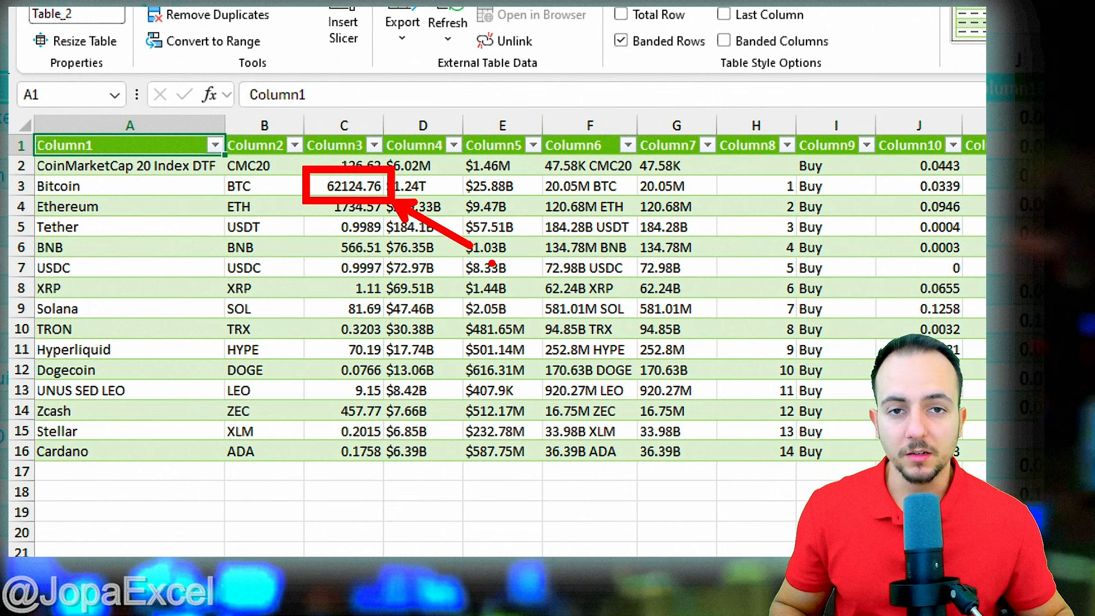
key(Escape)
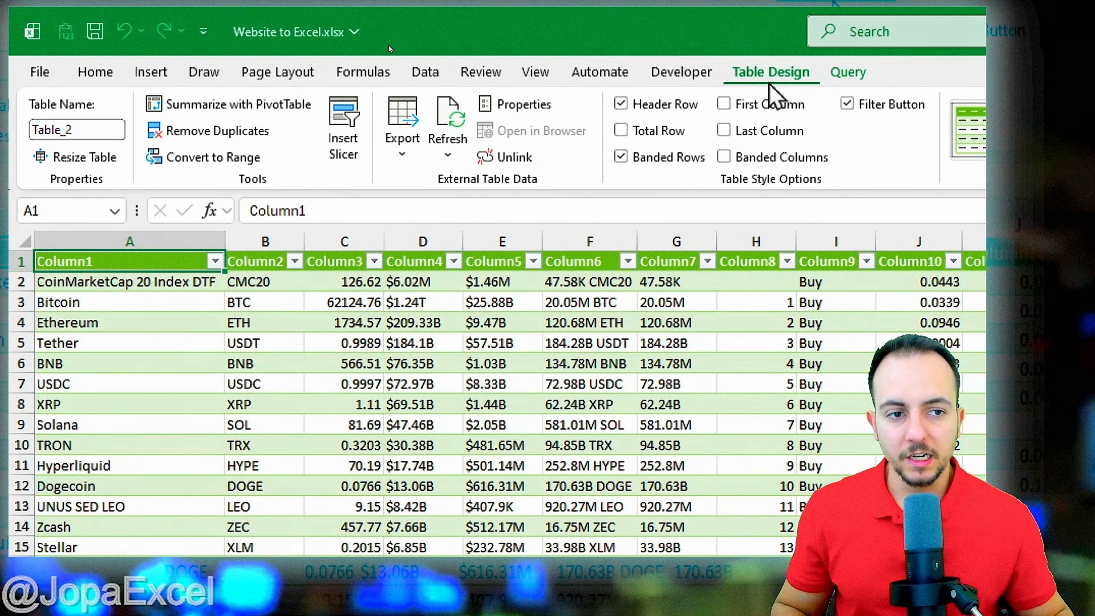
click(456, 162)
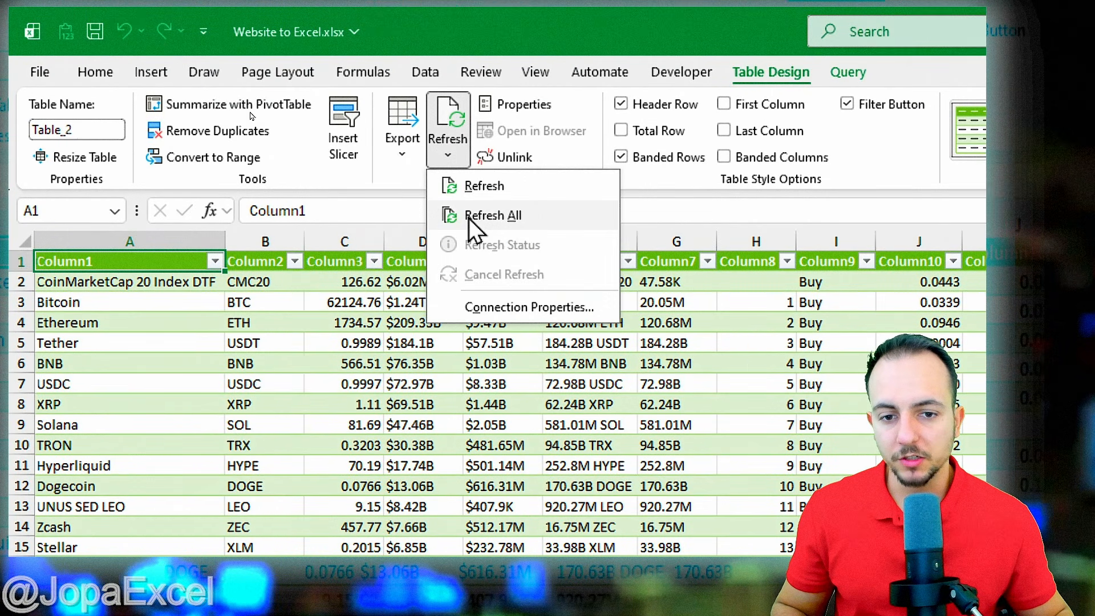
click(494, 218)
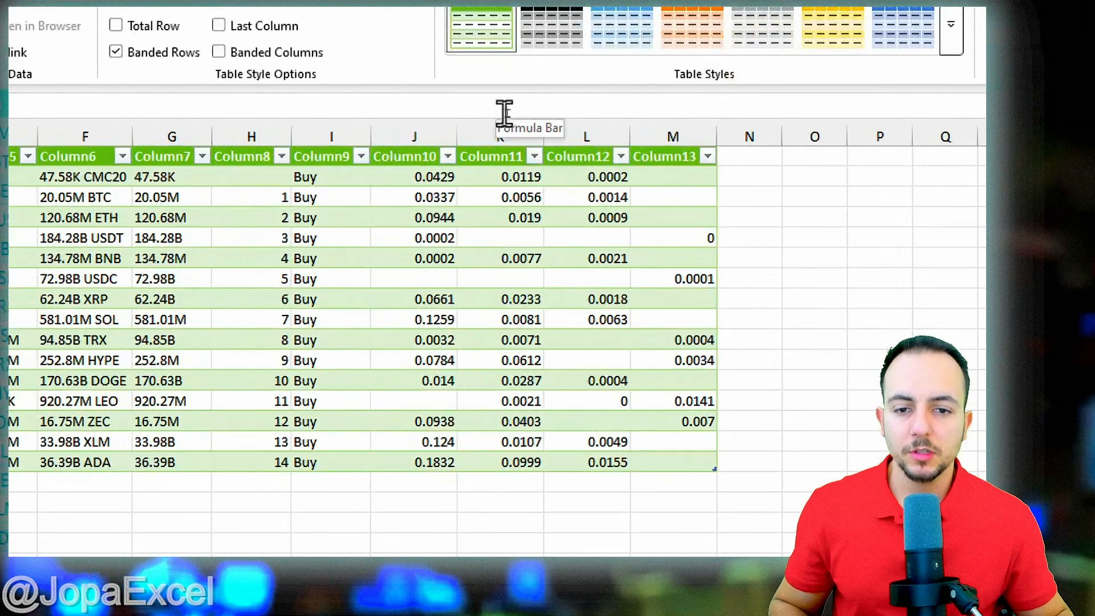
Delete worksheet columns I to M, which hold Column9 through Column13 of the imported table.
drag(465, 124, 587, 123)
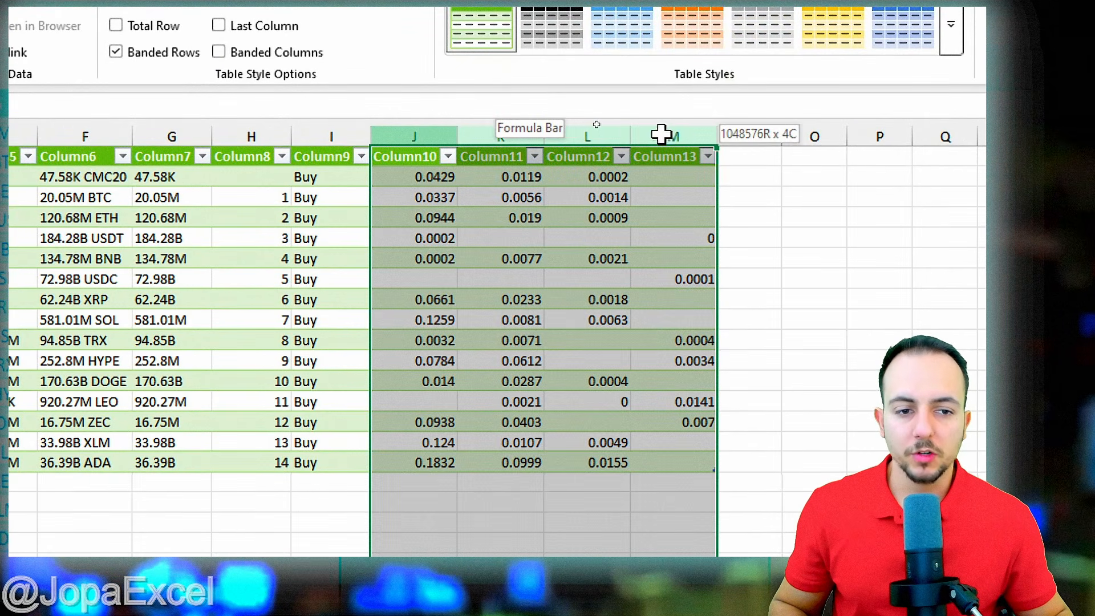
drag(660, 135, 672, 140)
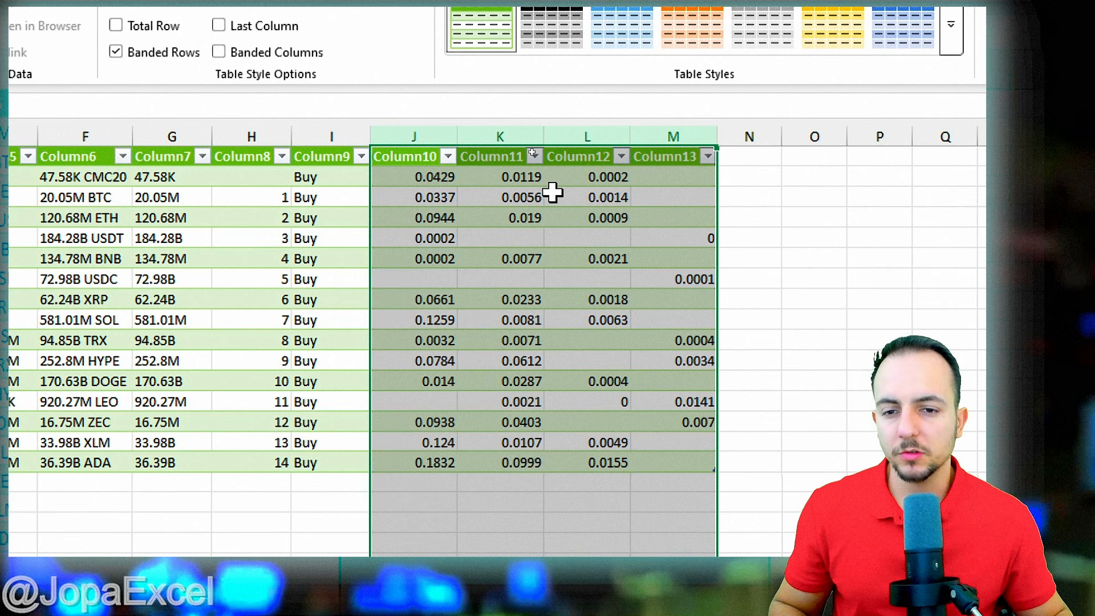
click(350, 133)
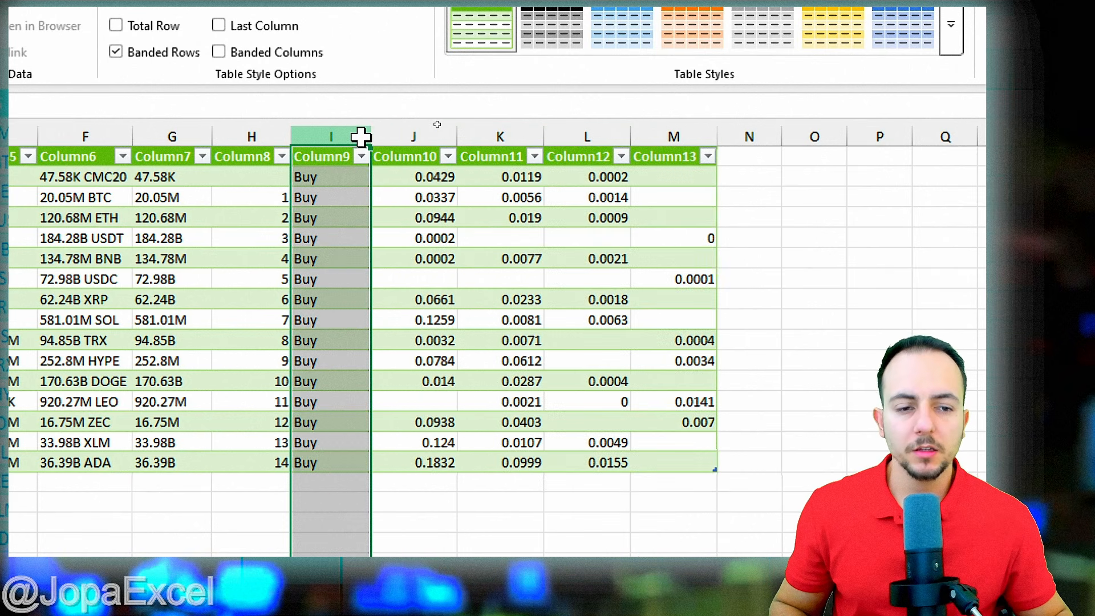
drag(361, 137, 707, 135)
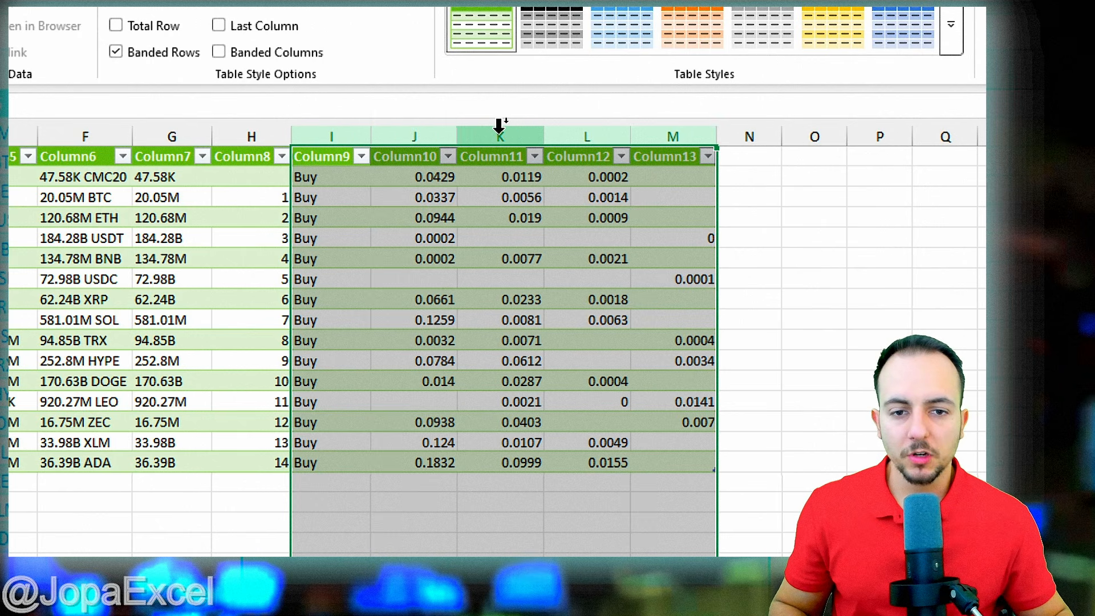
right_click(500, 130)
click(573, 362)
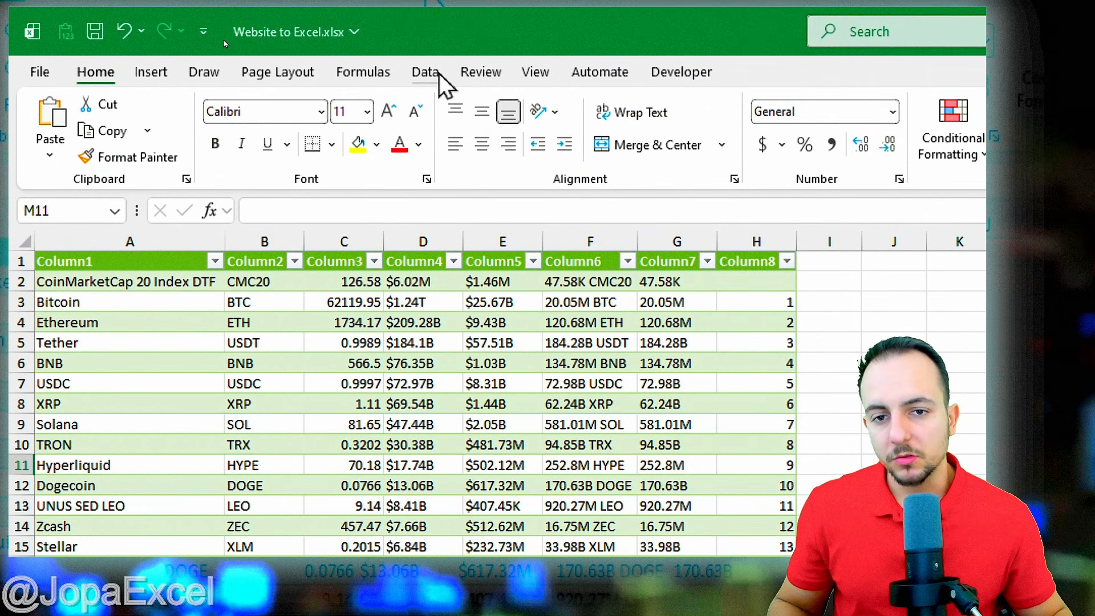
Refresh all data connections to bring the deleted table columns back from the website.
click(433, 74)
click(391, 149)
click(433, 181)
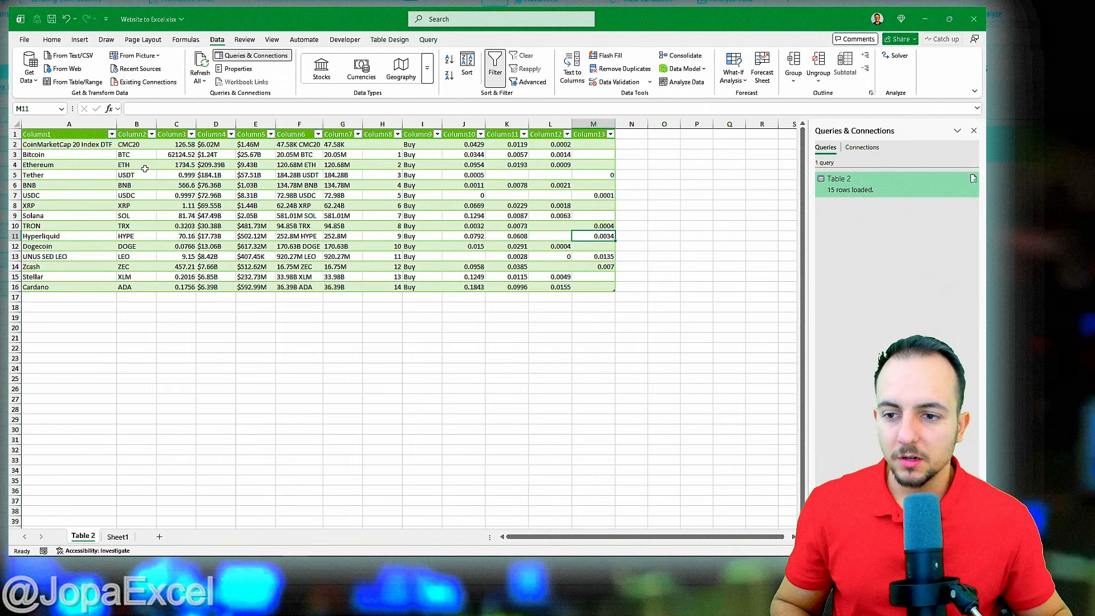
Clear the contents of cells B3:L19 and restore them by refreshing all data connections.
drag(126, 154, 547, 313)
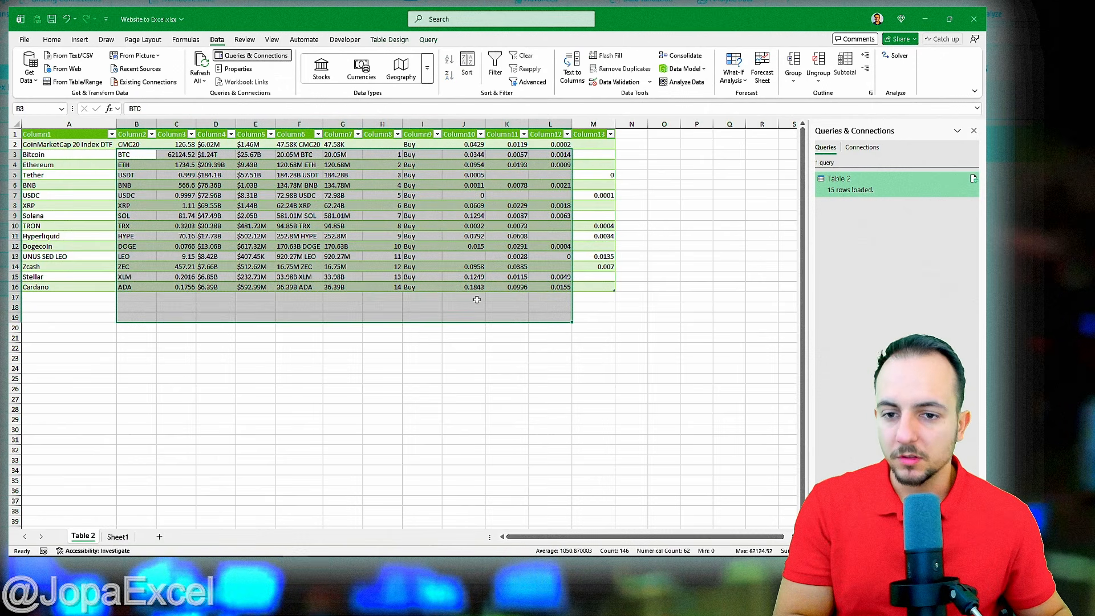
key(Delete)
click(314, 226)
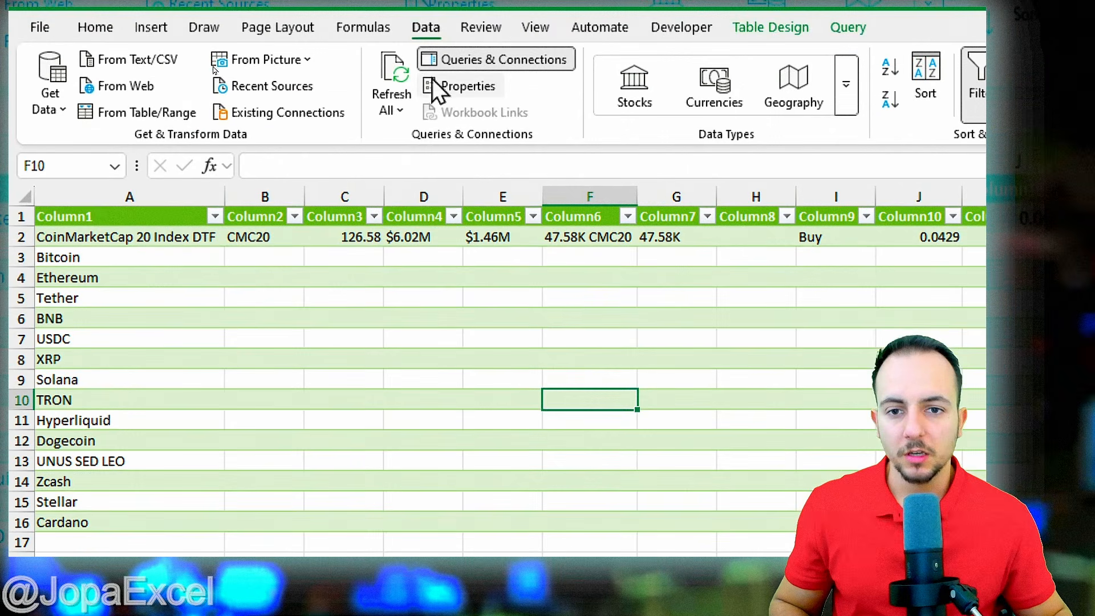
click(399, 114)
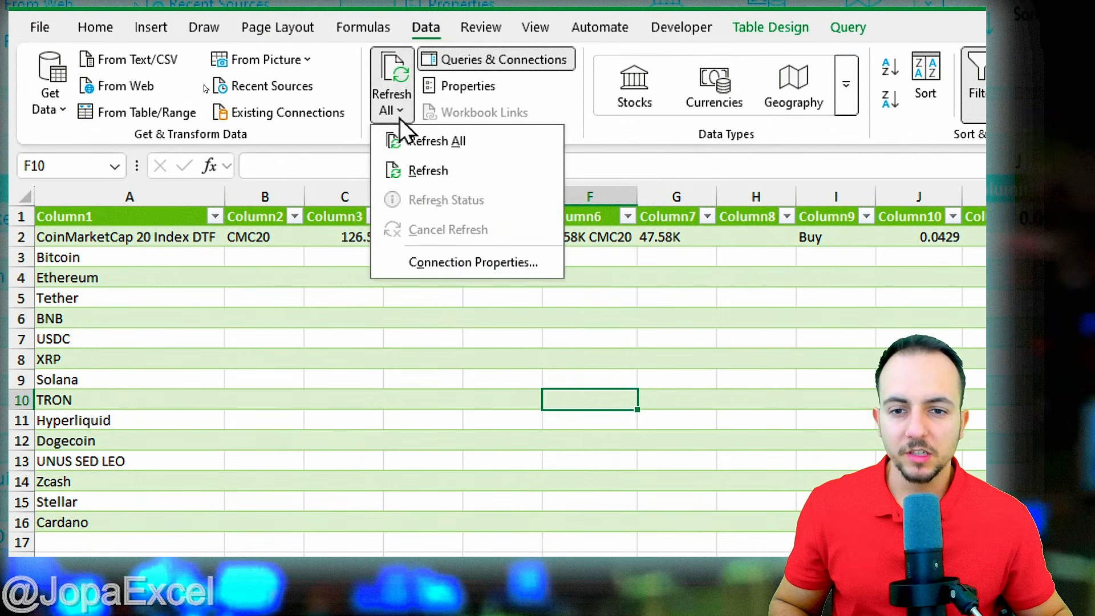
click(436, 137)
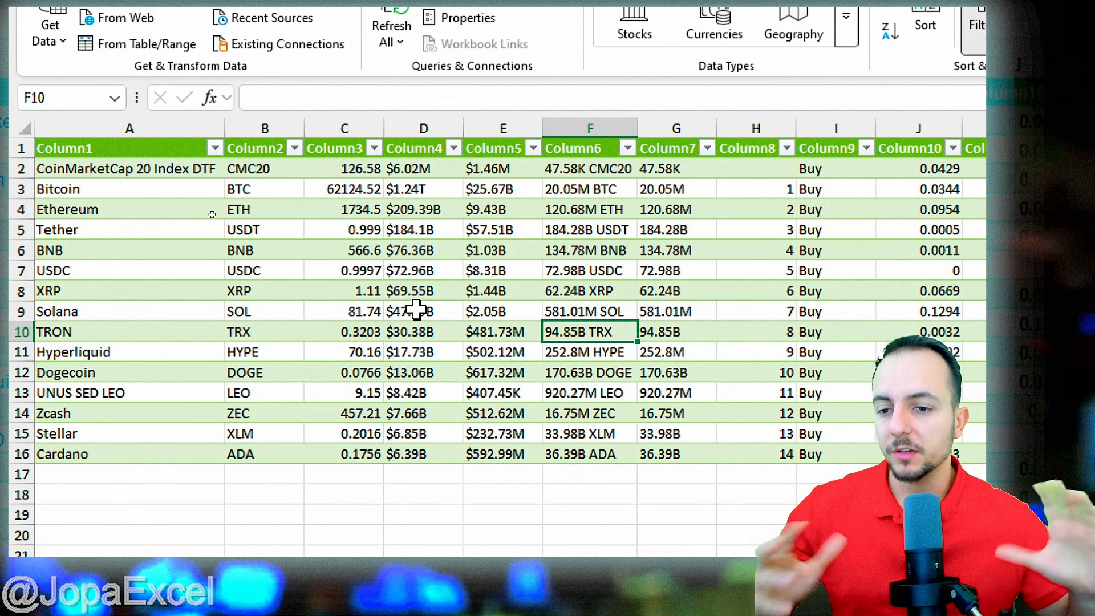
Select the table's Column3 header and open the table's query for editing in Power Query Editor.
click(165, 148)
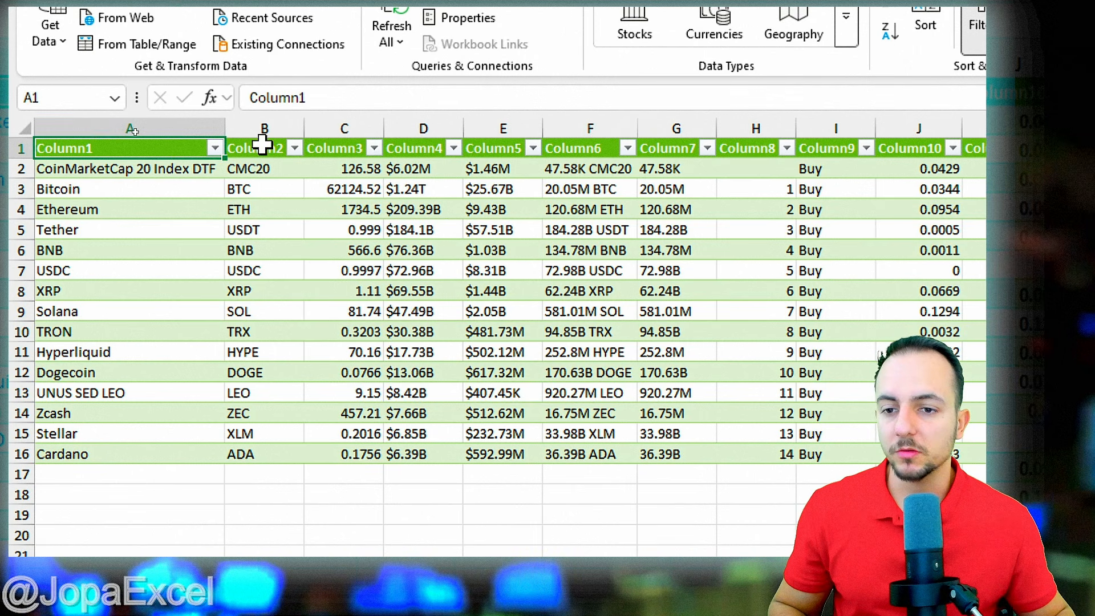
click(346, 143)
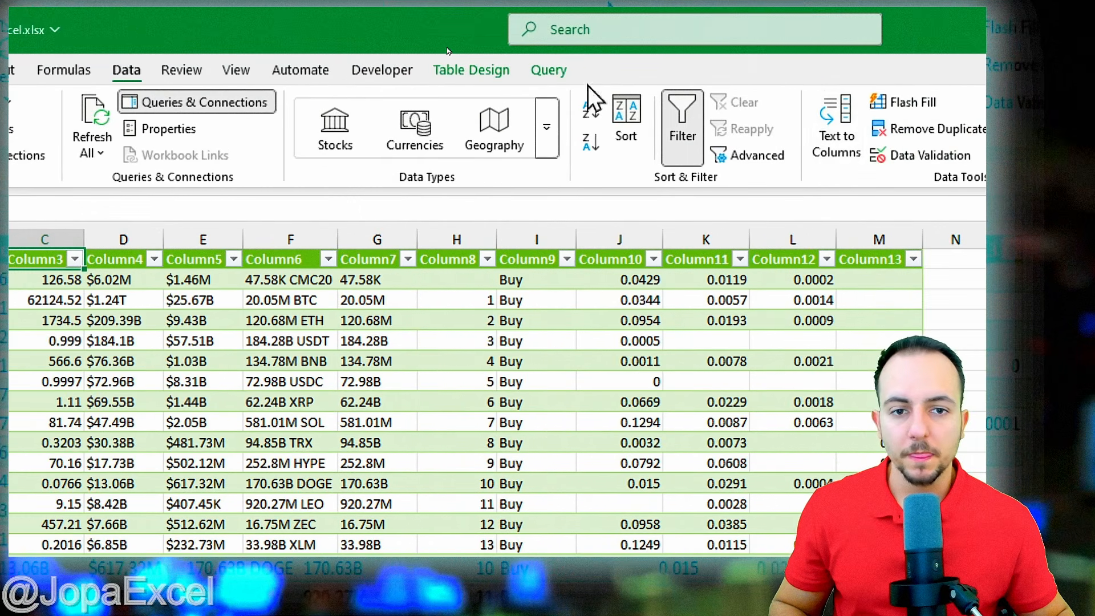
click(556, 73)
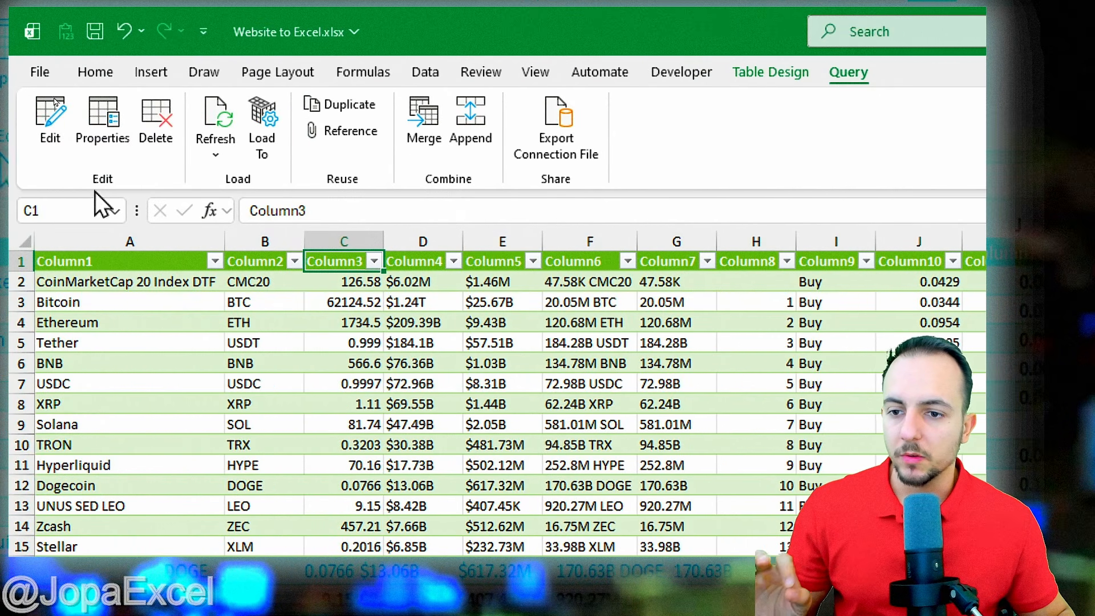
click(60, 150)
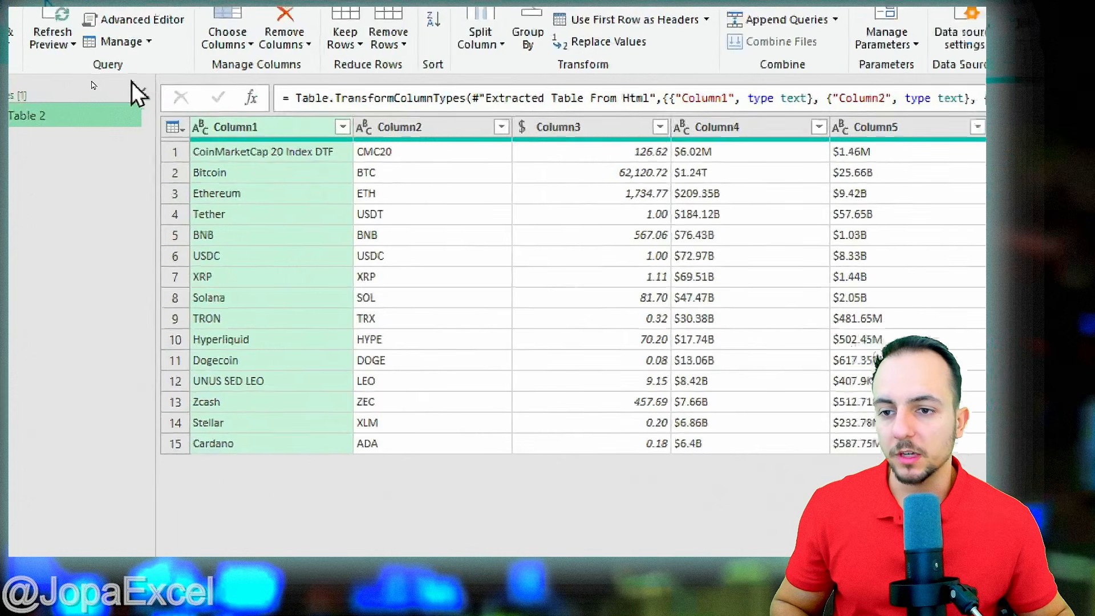
Rename Column1 in the query as Crypto Names.
right_click(262, 136)
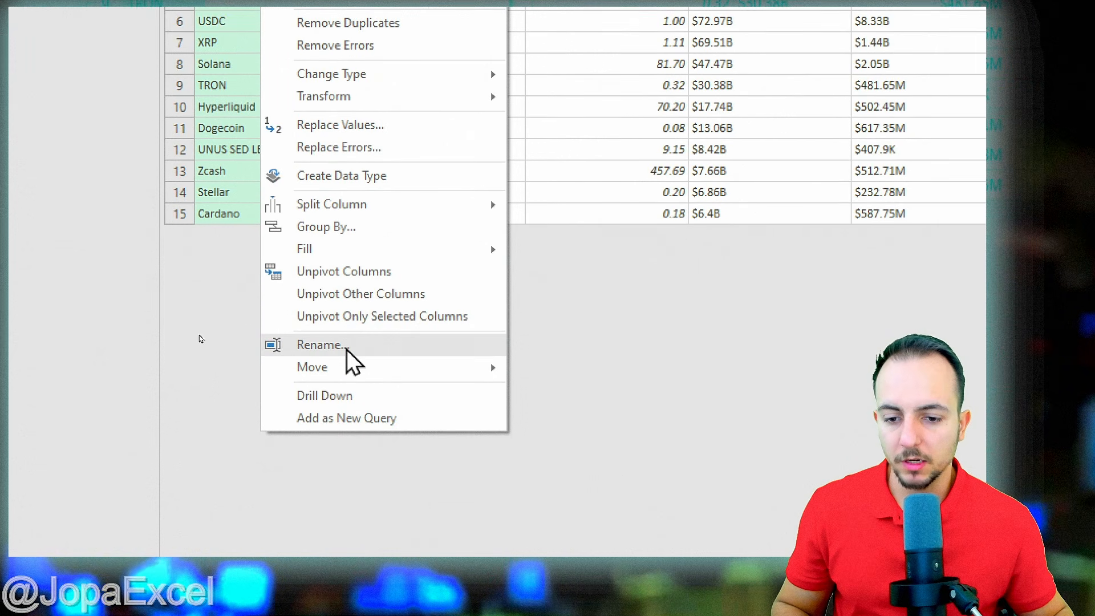
click(349, 374)
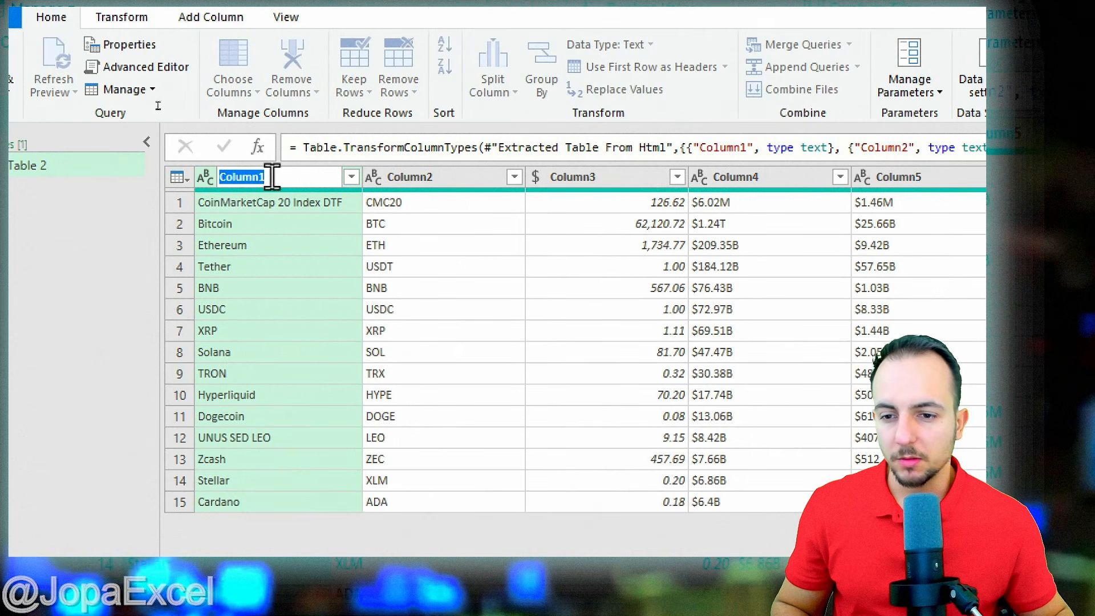
text(C)
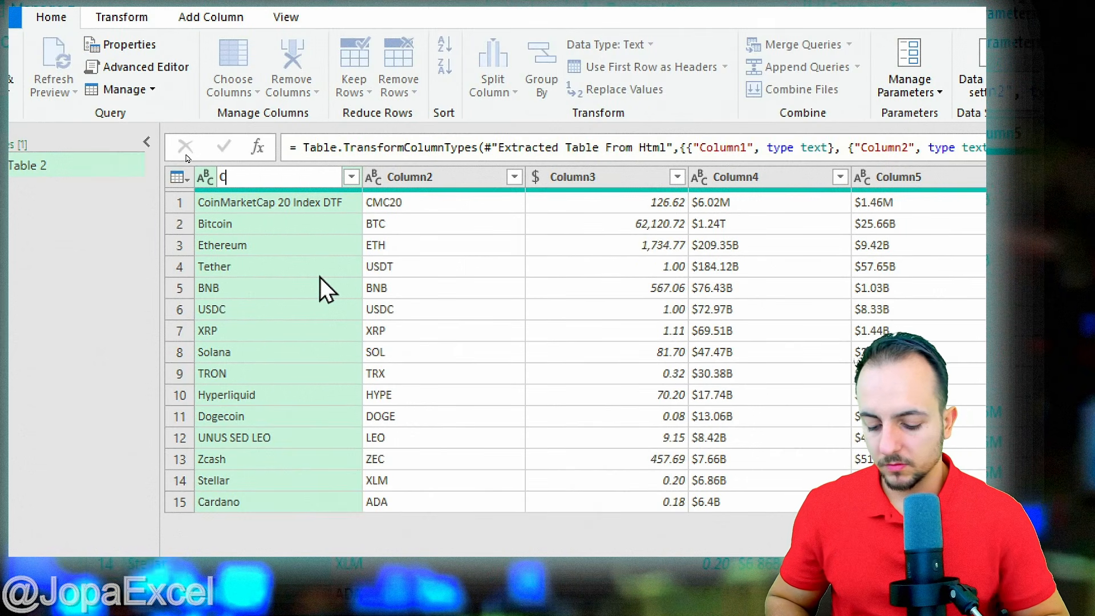
text(ry)
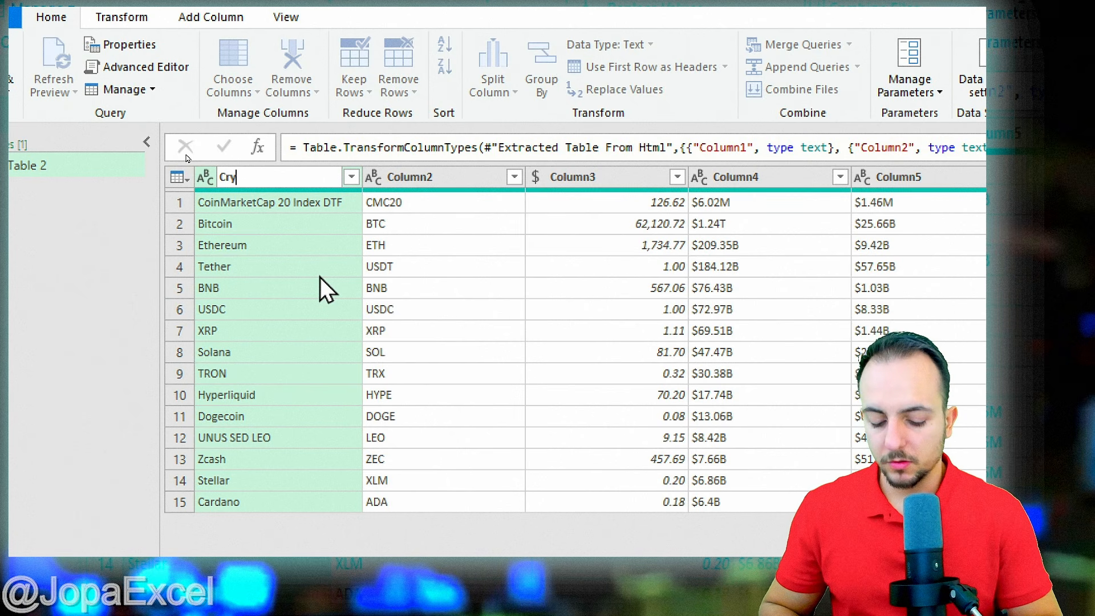
text(pto Names)
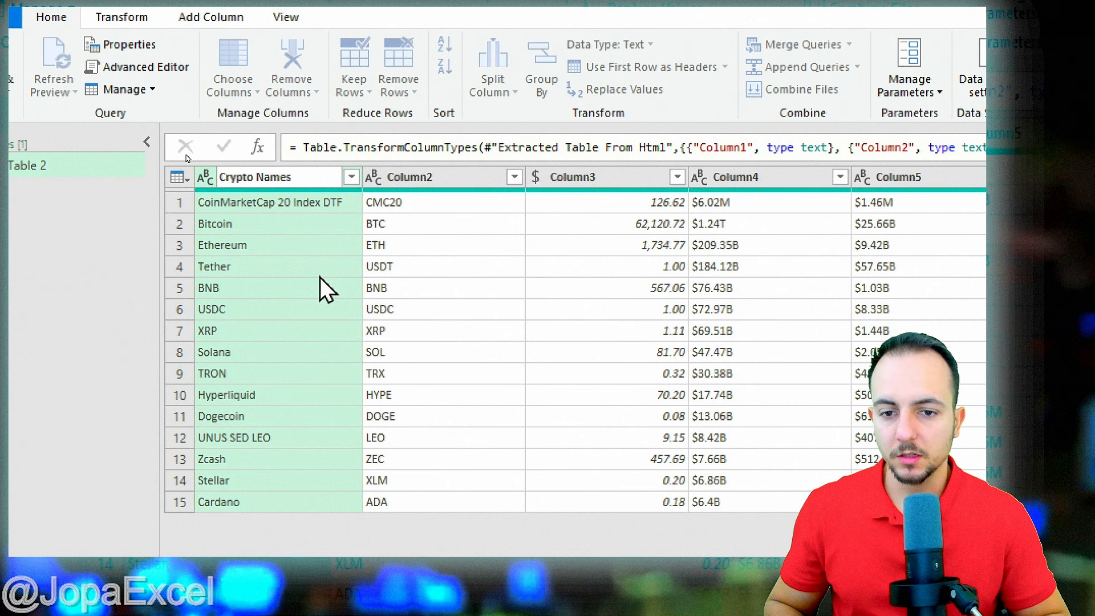
key(Return)
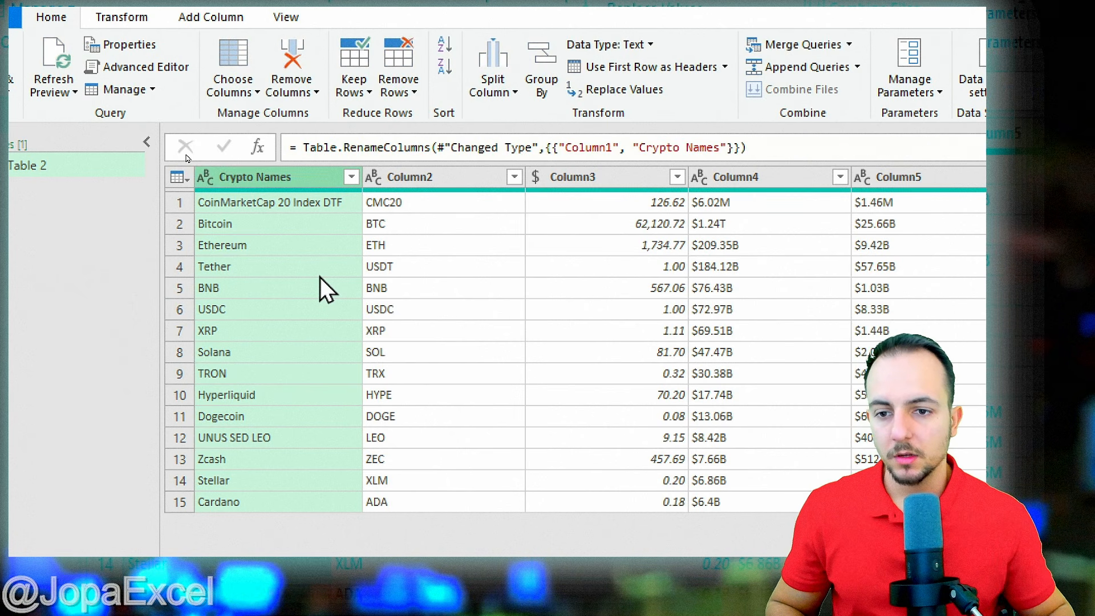
Rename Column3, the currency column, as Current Price.
click(434, 179)
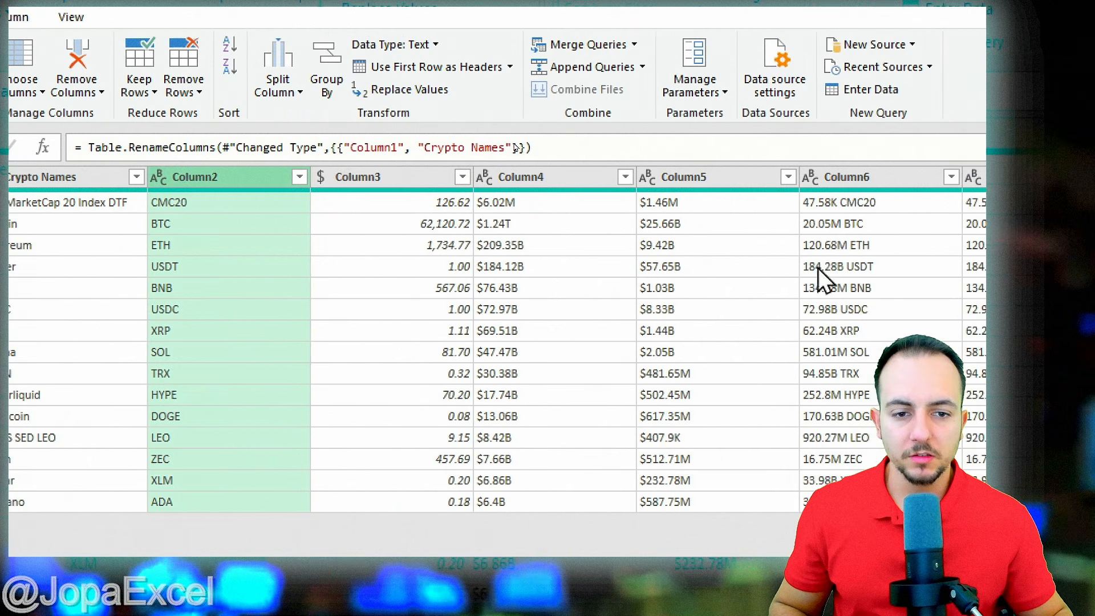
click(408, 178)
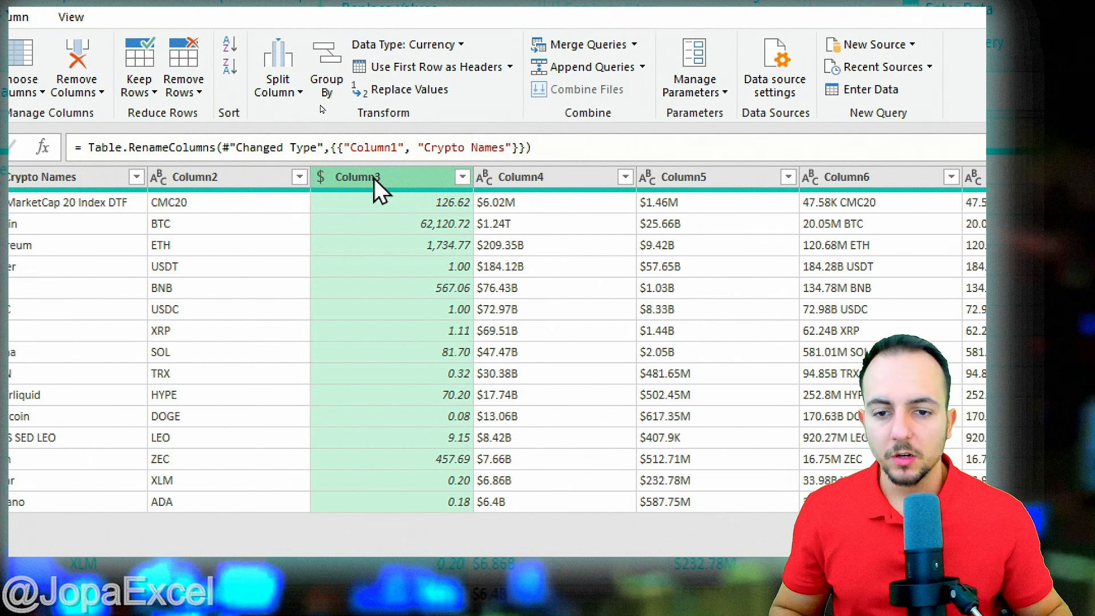
right_click(374, 179)
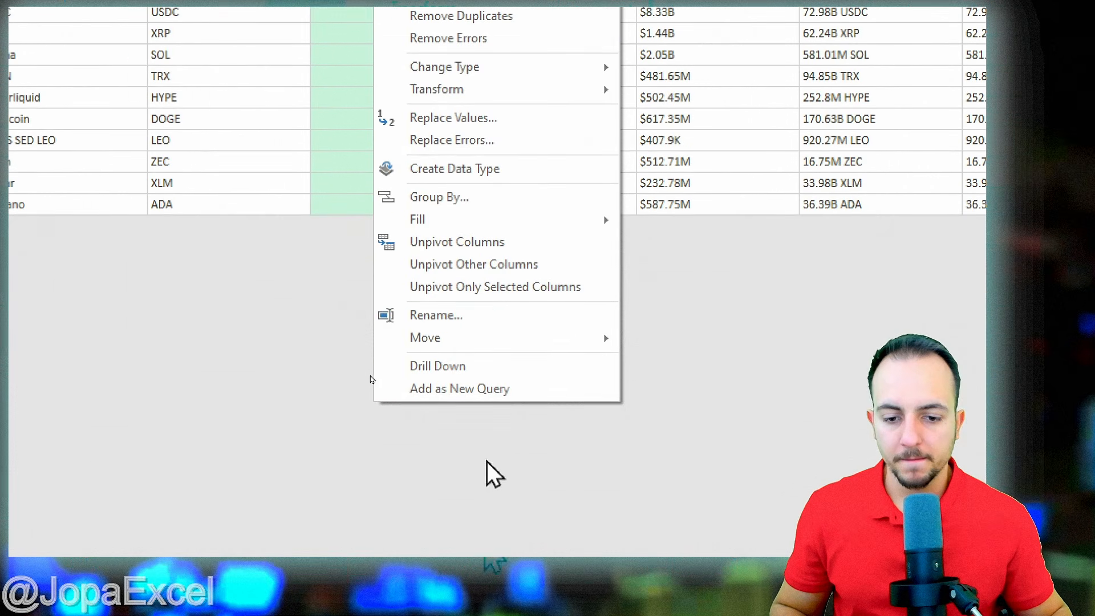
click(452, 315)
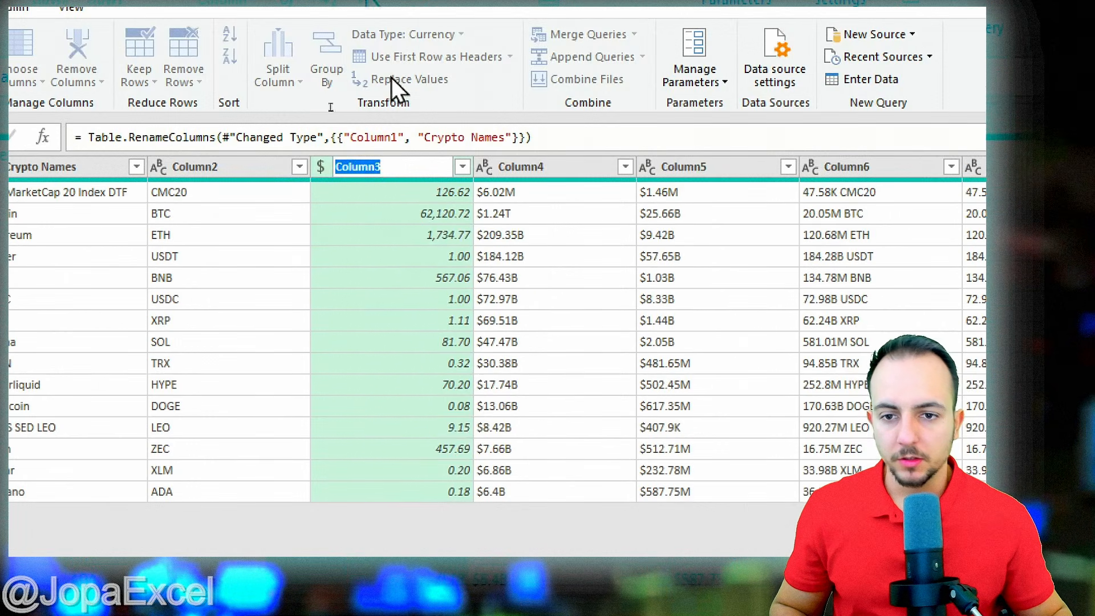
text(Current)
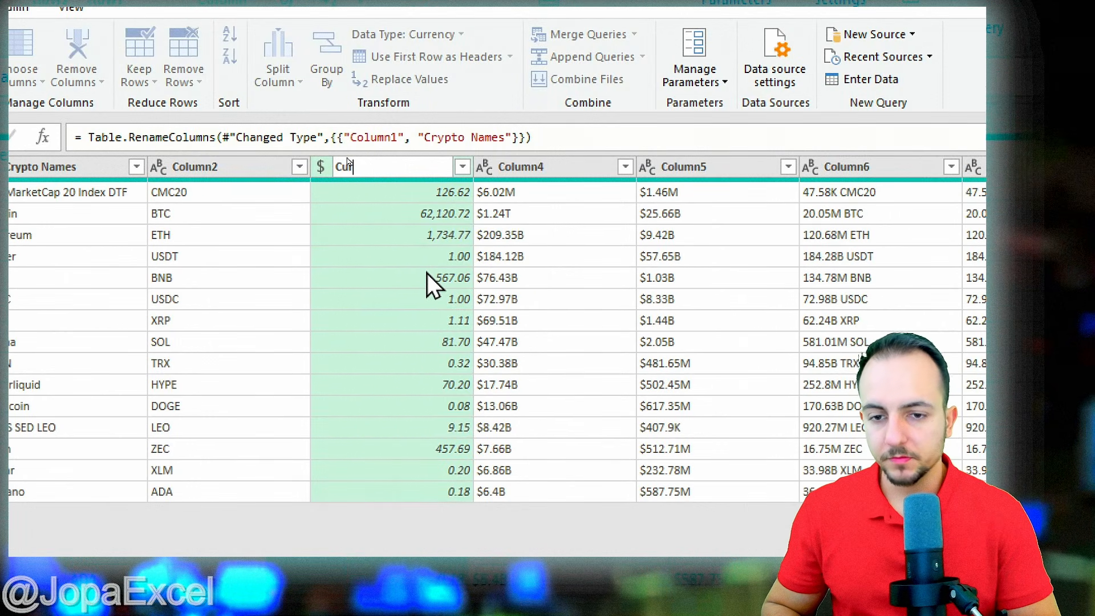
text(rice)
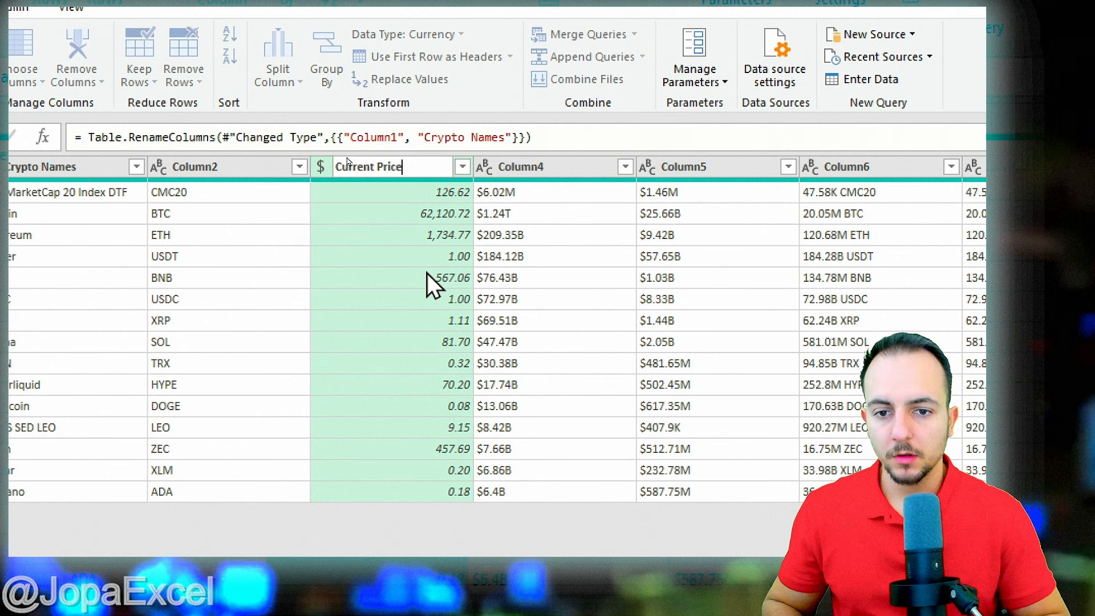
key(Return)
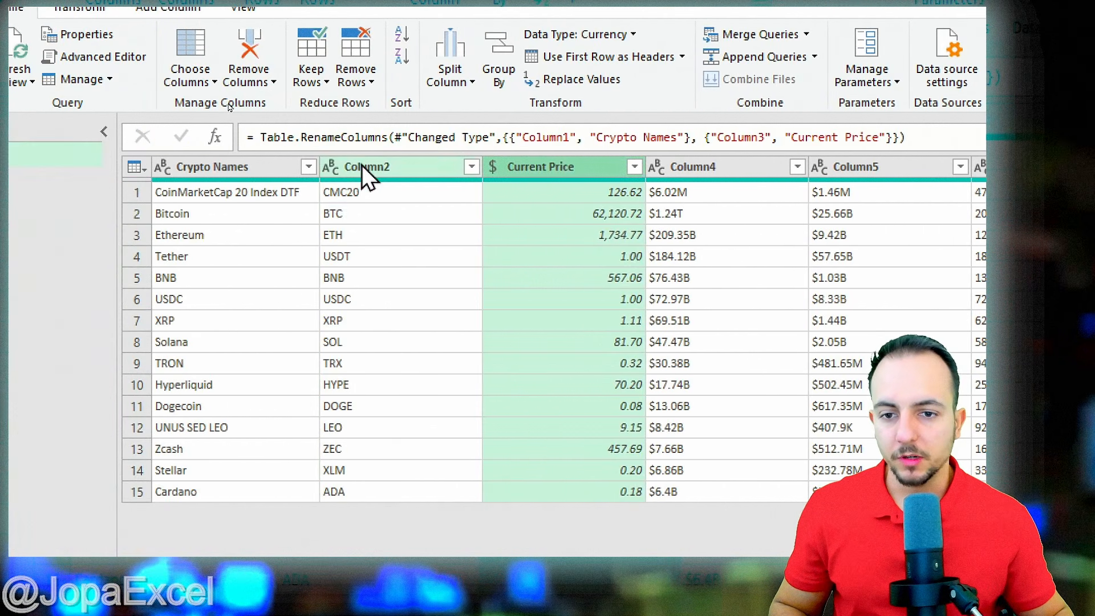
Remove Column2, which holds the ticker symbols, from the query.
click(251, 166)
right_click(250, 166)
click(425, 204)
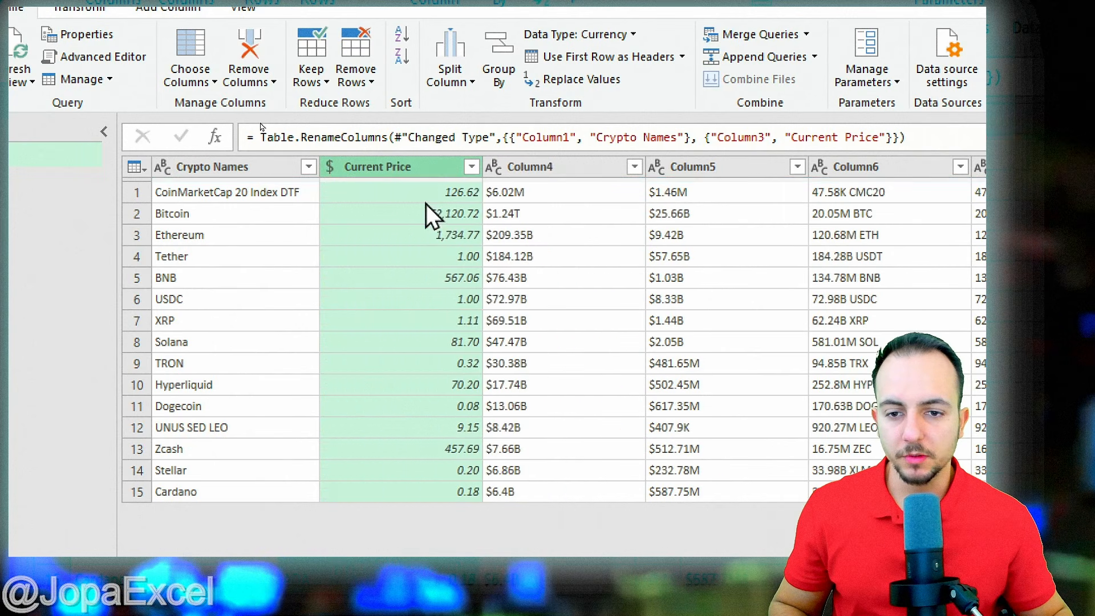
Remove the consecutive columns Column4 through Column10 from the query.
click(529, 168)
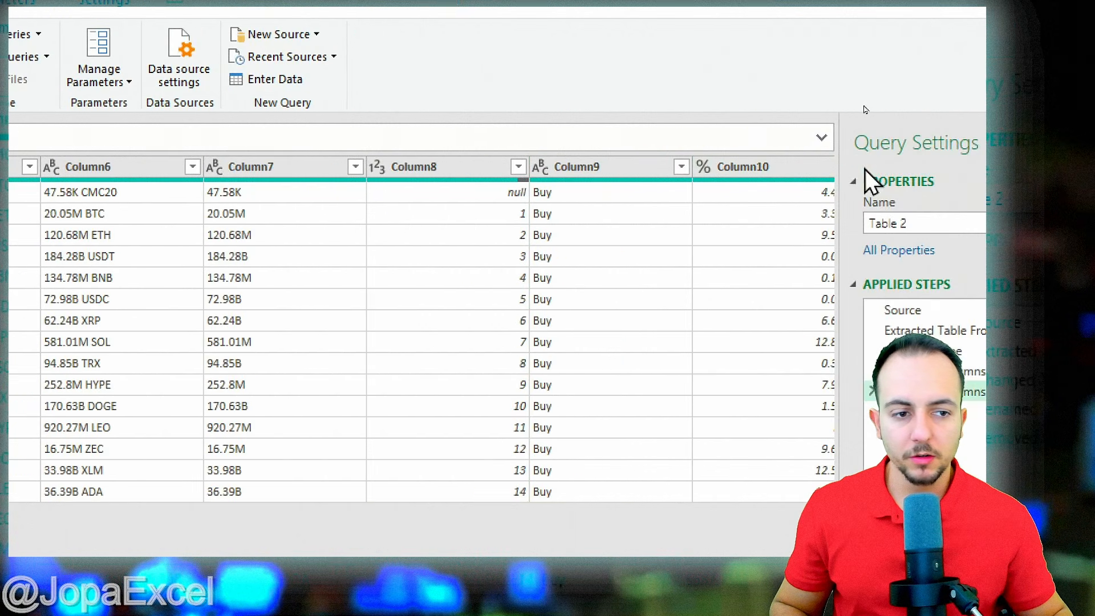
shift+click(720, 170)
right_click(720, 170)
click(785, 210)
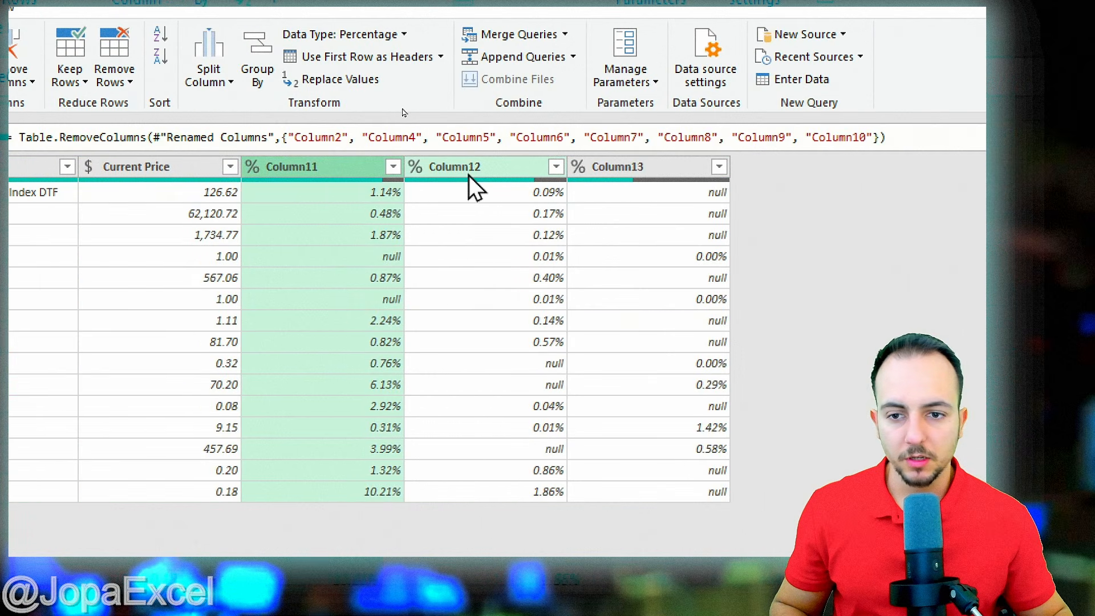
shift+click(665, 171)
right_click(665, 171)
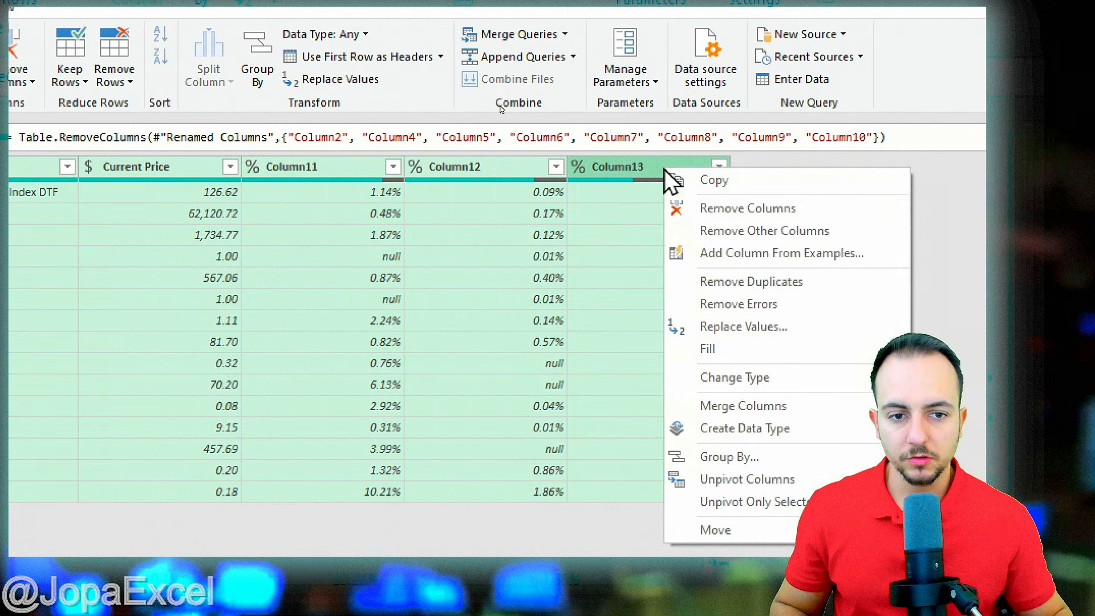
click(375, 213)
Remove the three percentage columns, Column11 through Column13, from the query.
click(351, 166)
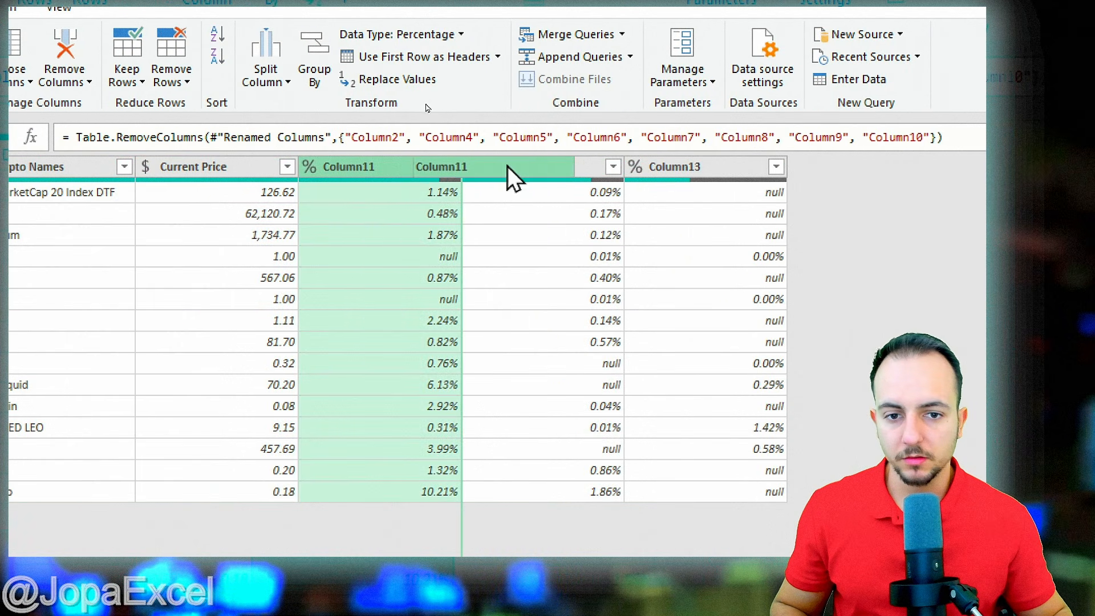
shift+click(536, 171)
shift+click(700, 169)
right_click(699, 169)
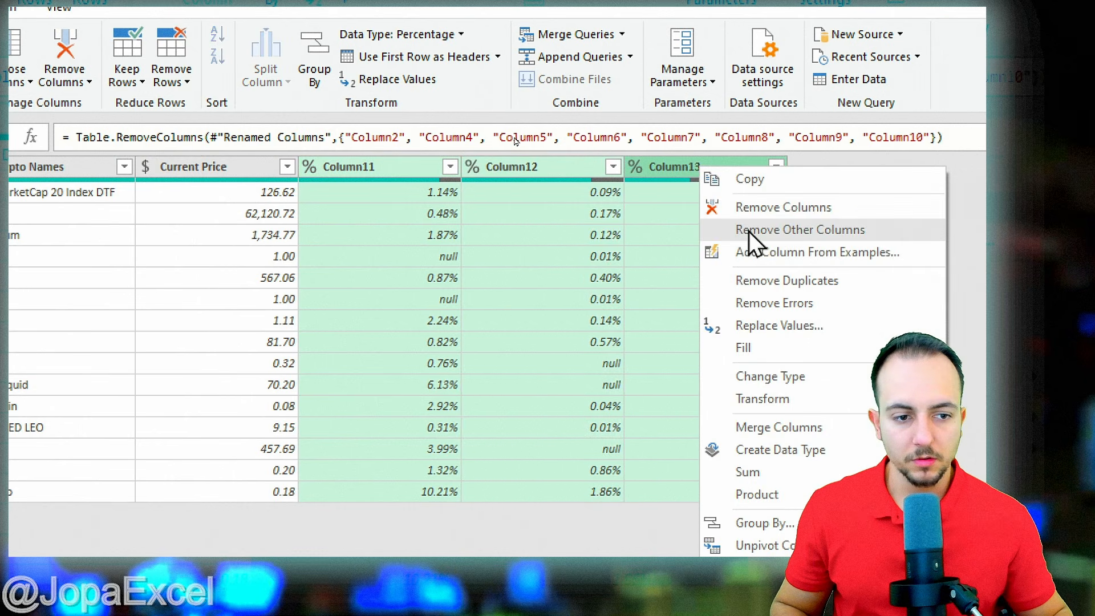
click(757, 209)
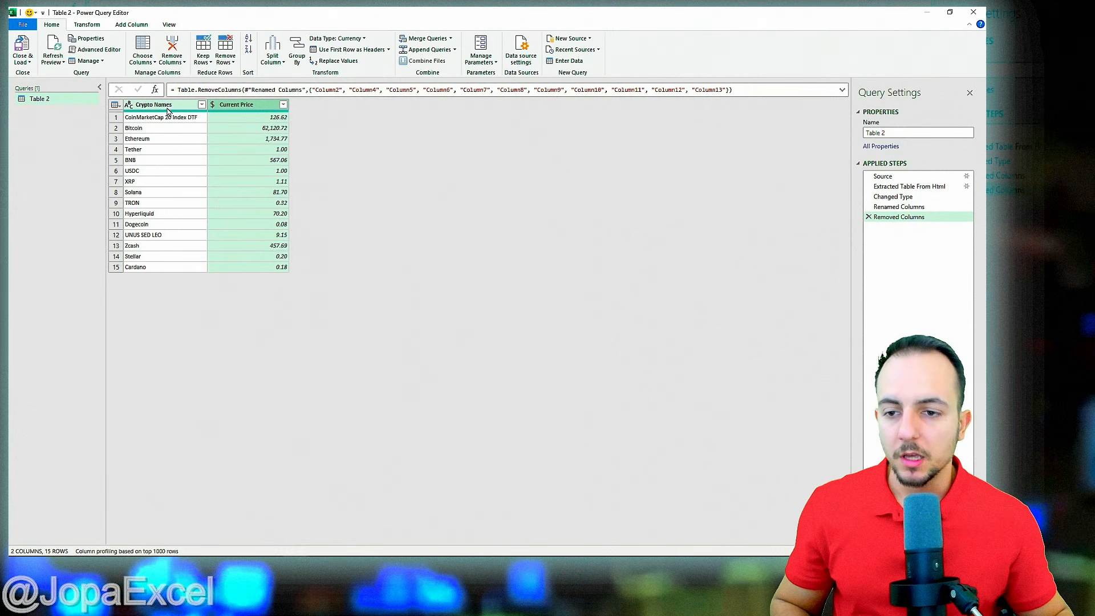
Close the query editor and load the trimmed crypto names and prices into the worksheet table.
click(165, 117)
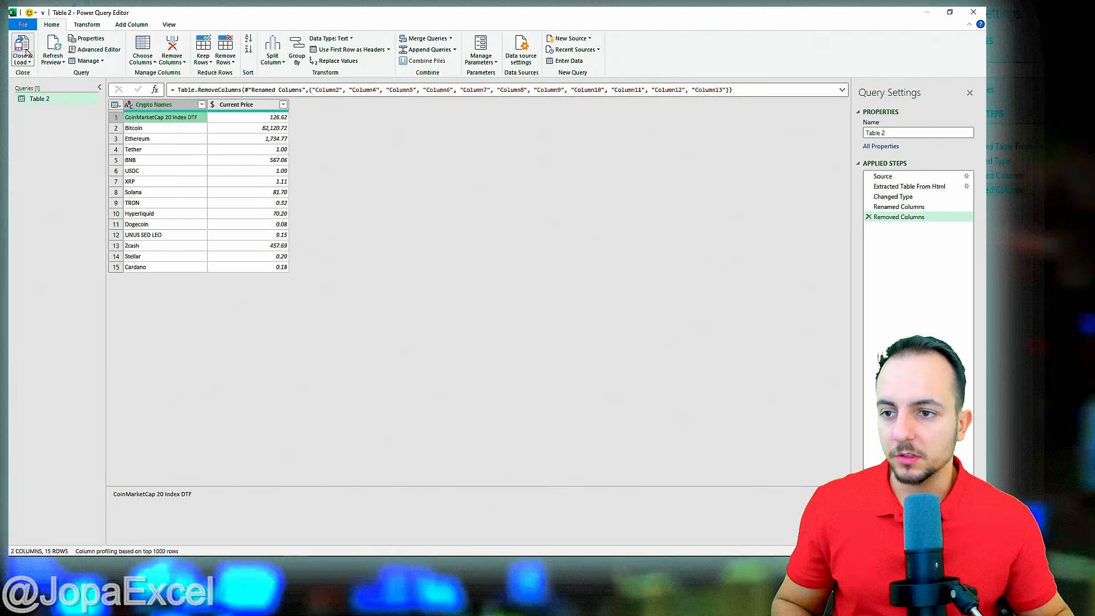
click(46, 95)
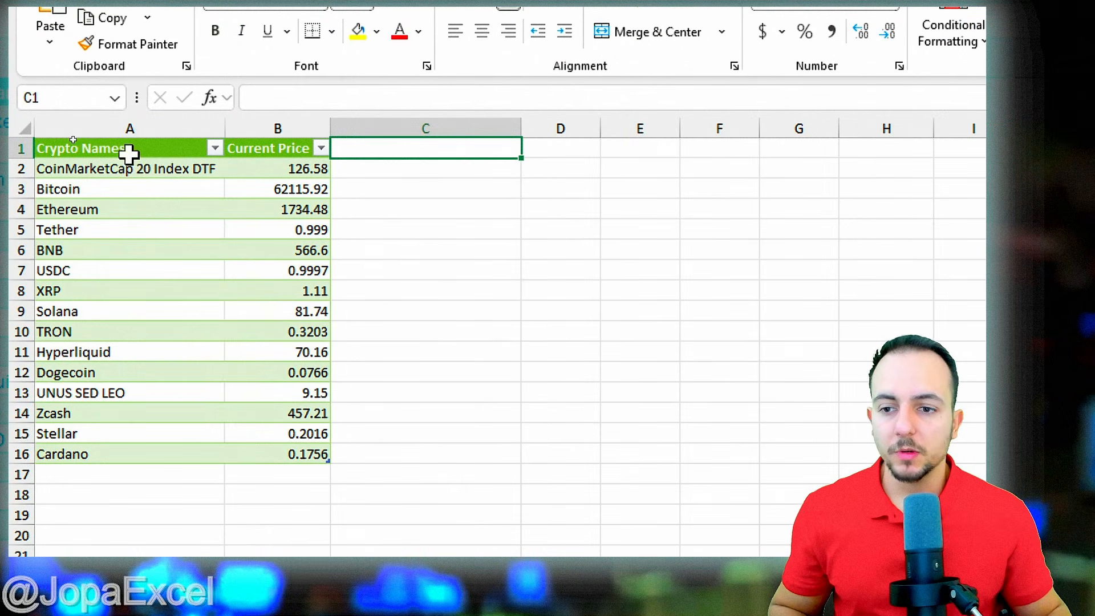
click(153, 171)
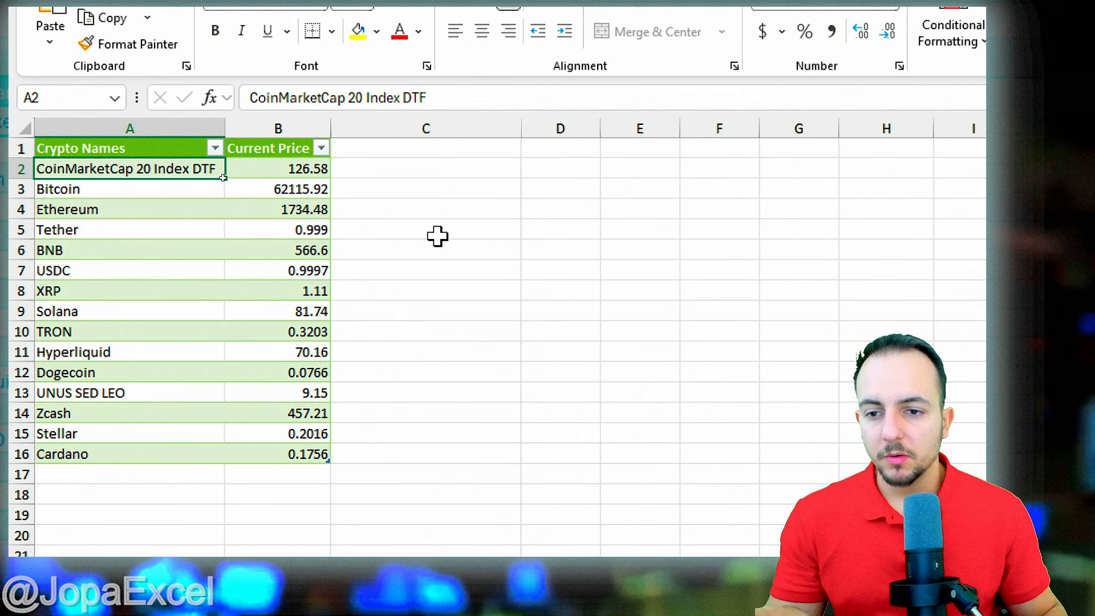
Create a PivotTable from the crypto table on a new worksheet, with Crypto Names as rows and the sum of Current Price as values.
click(256, 211)
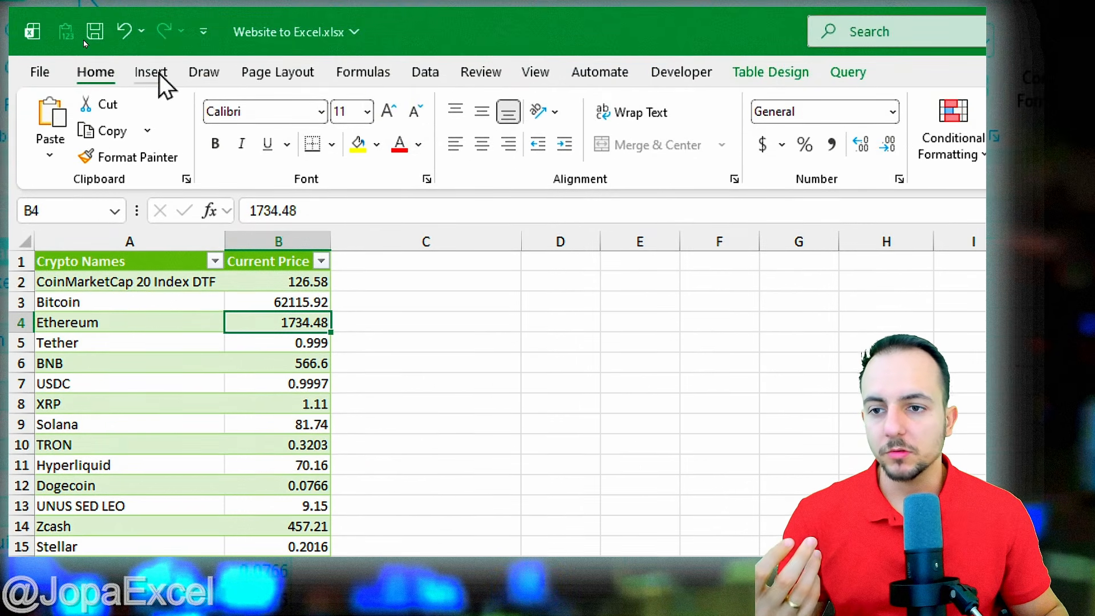
click(158, 75)
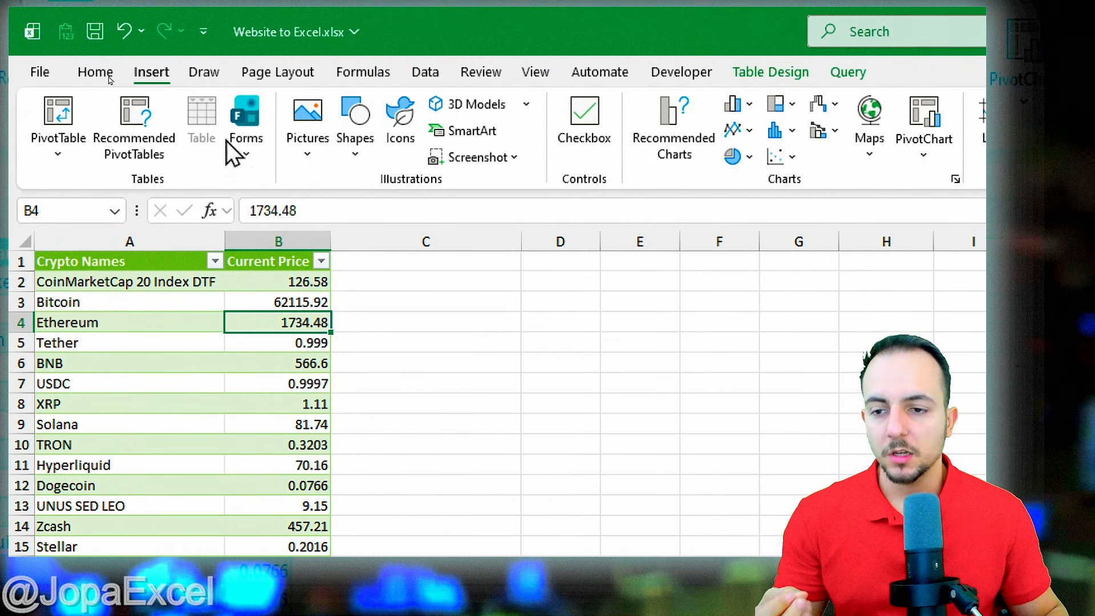
click(74, 137)
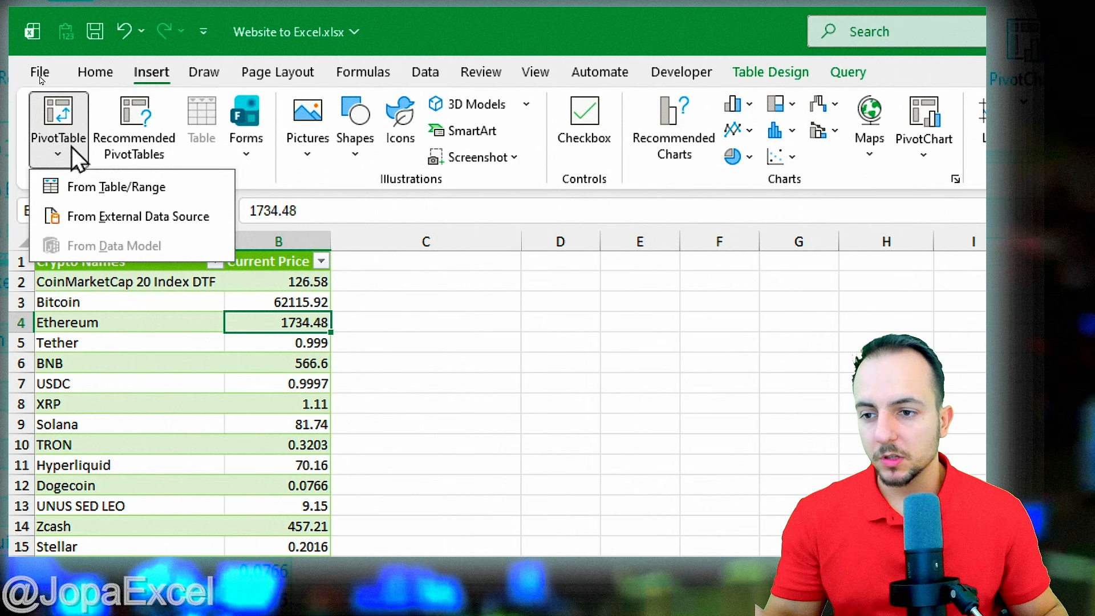
click(170, 196)
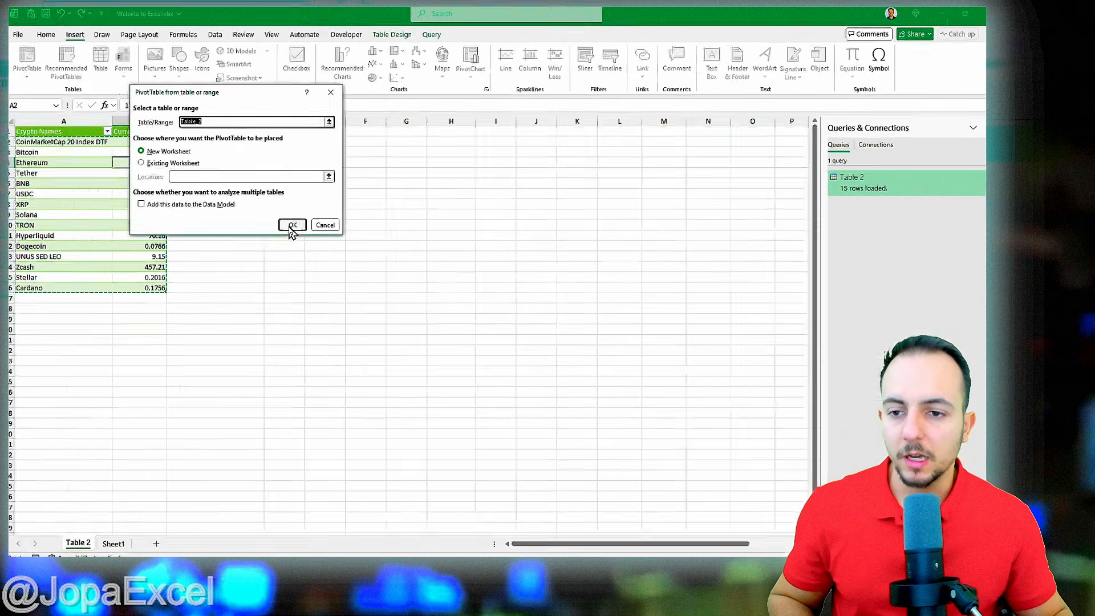
click(573, 299)
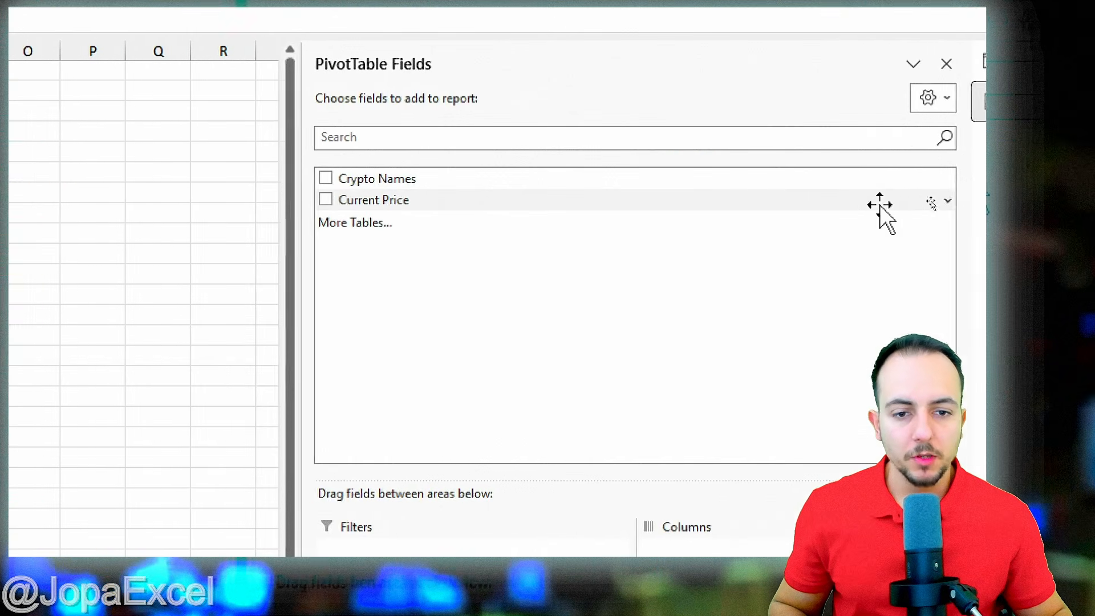
drag(419, 171, 447, 473)
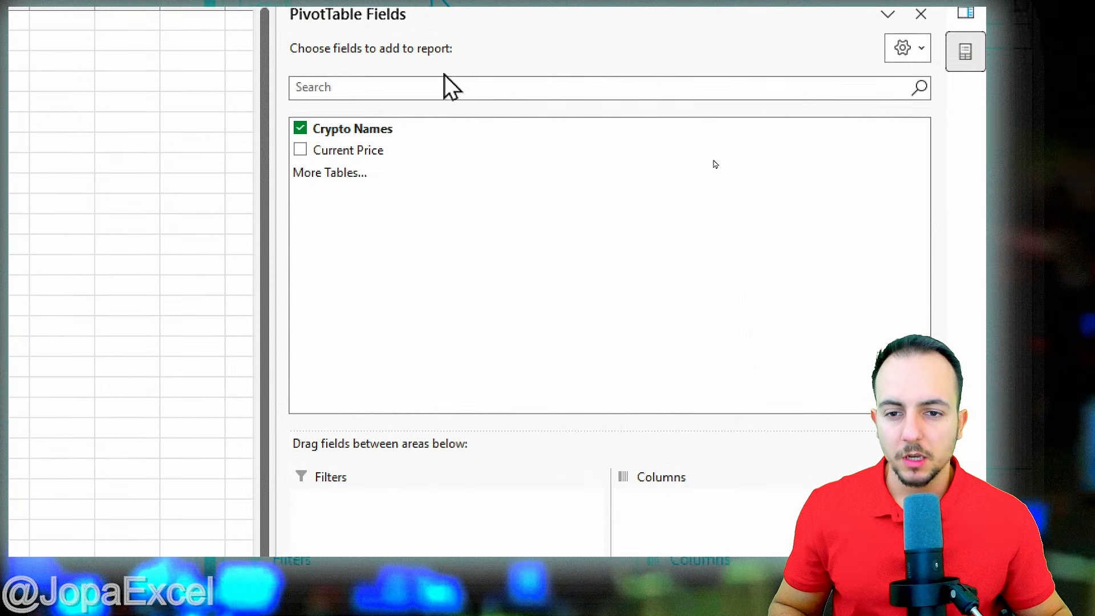
drag(334, 159, 724, 613)
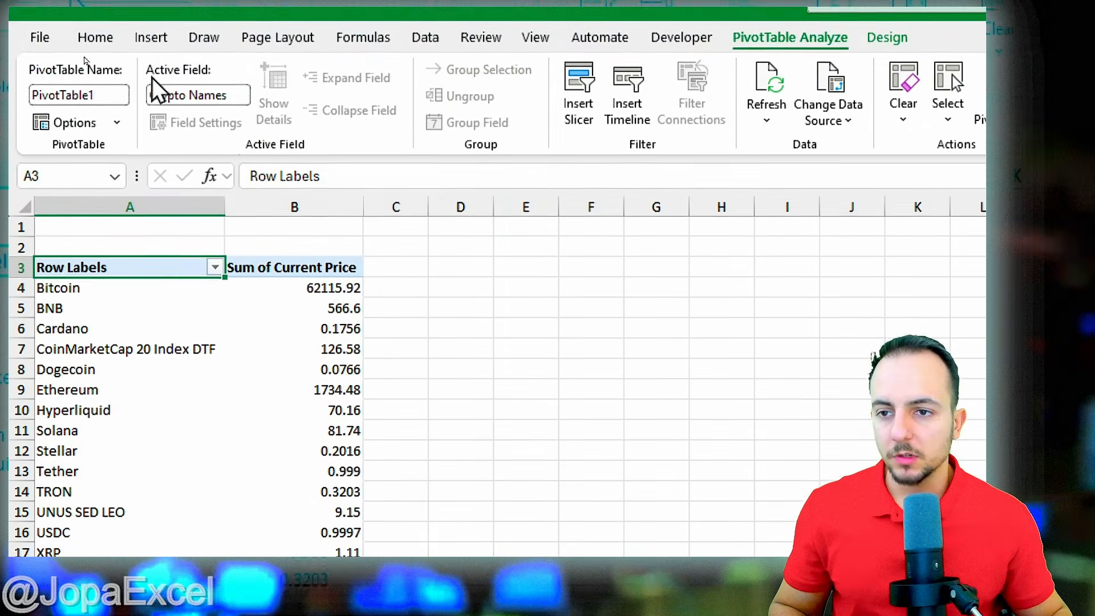
Insert a 2-D clustered column chart of the PivotTable, placed beside it and widened to about column L.
click(156, 73)
click(739, 105)
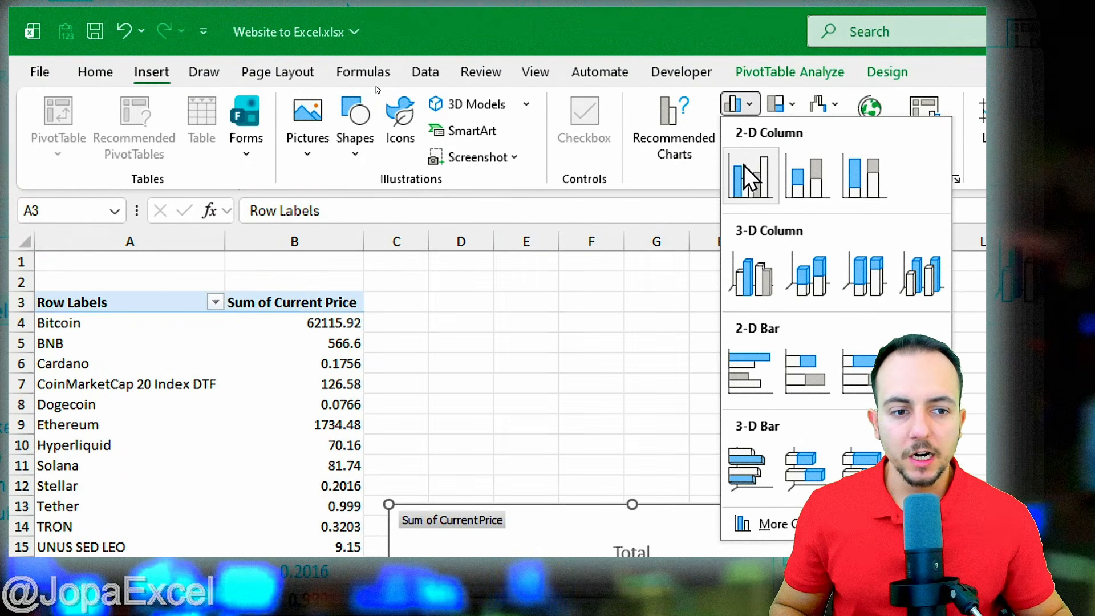
click(746, 174)
drag(585, 305, 579, 93)
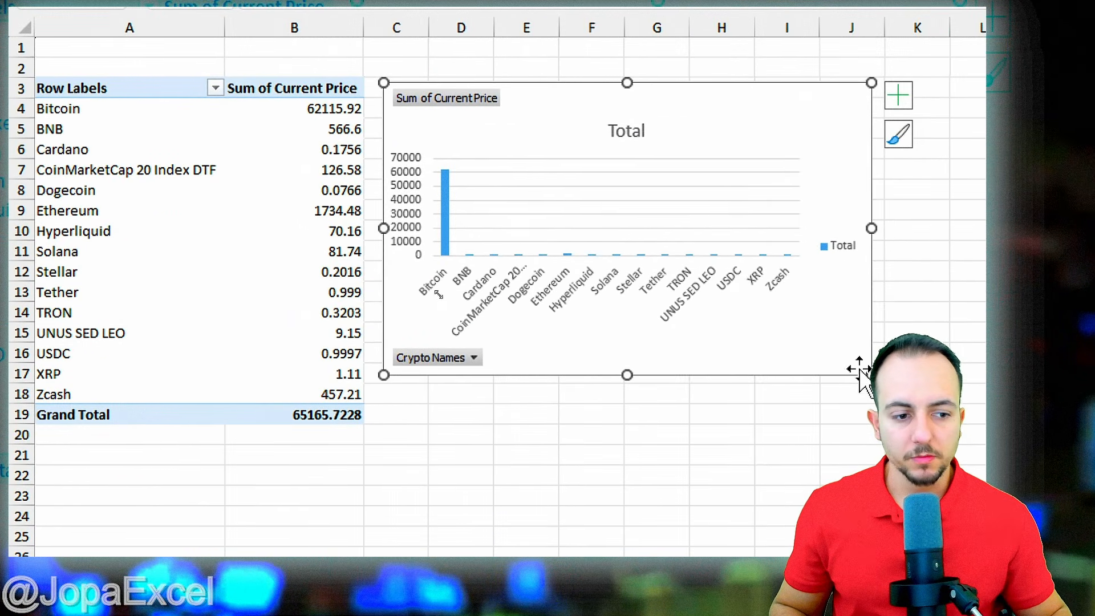
drag(870, 375, 1036, 383)
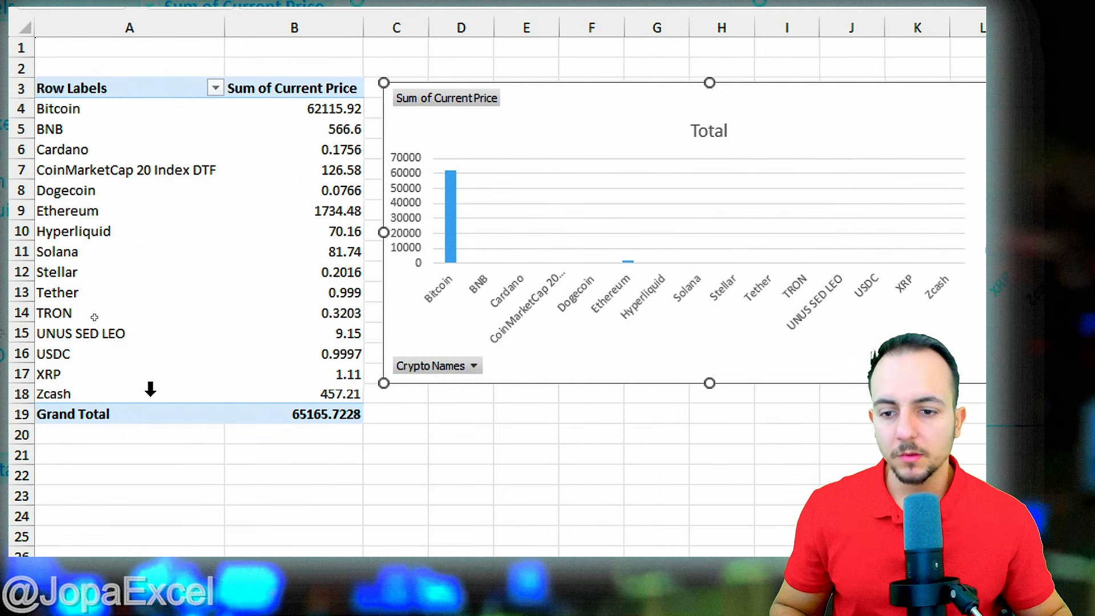
click(238, 465)
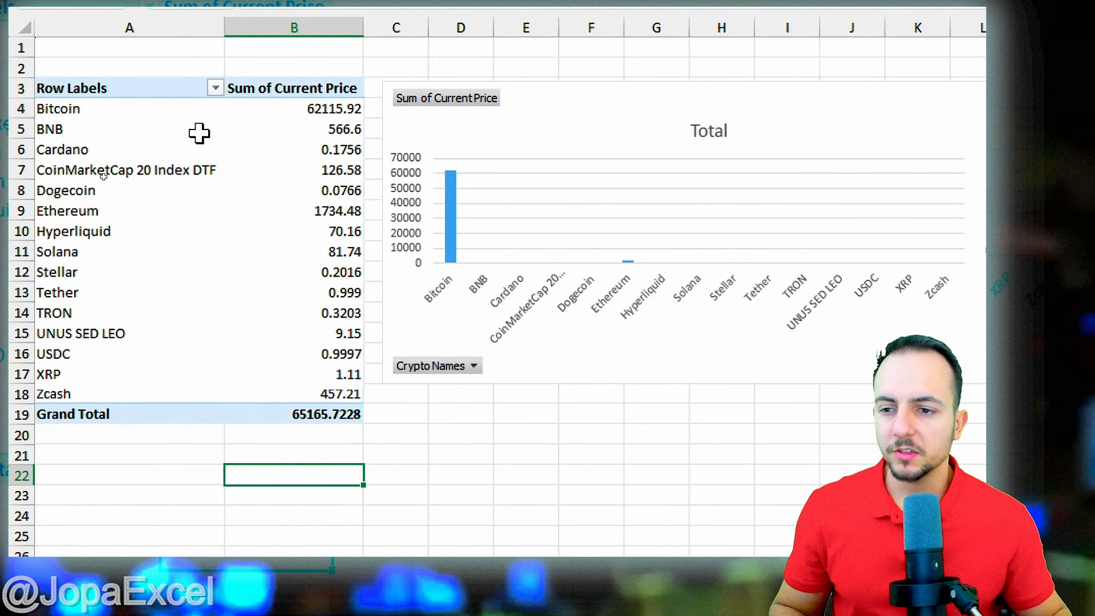
Filter the PivotTable's row labels to show only Cardano, Dogecoin and Ethereum.
click(215, 89)
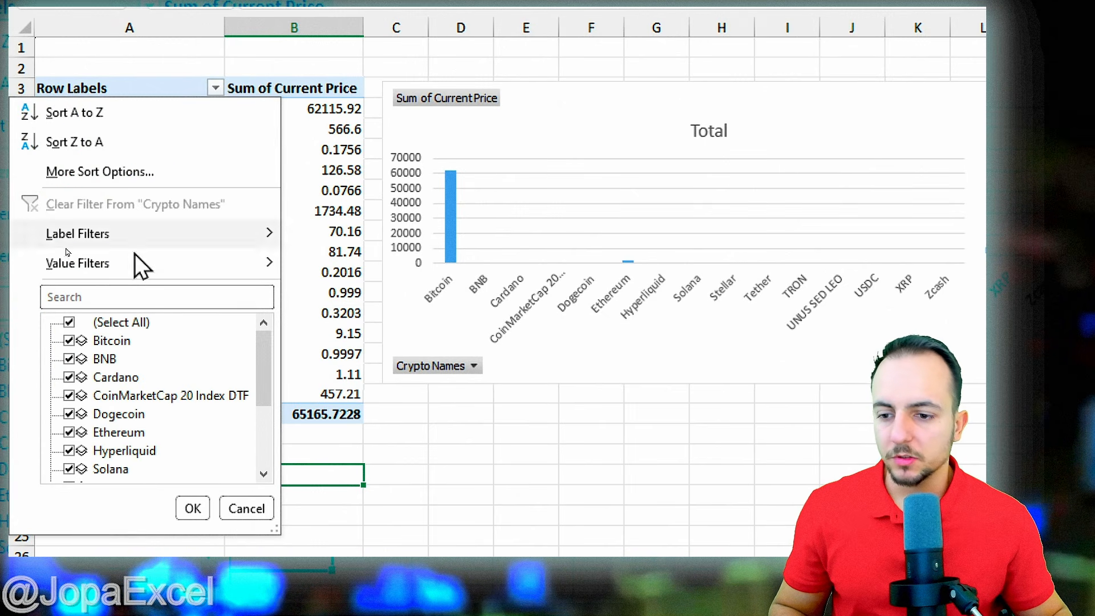
click(69, 323)
click(97, 377)
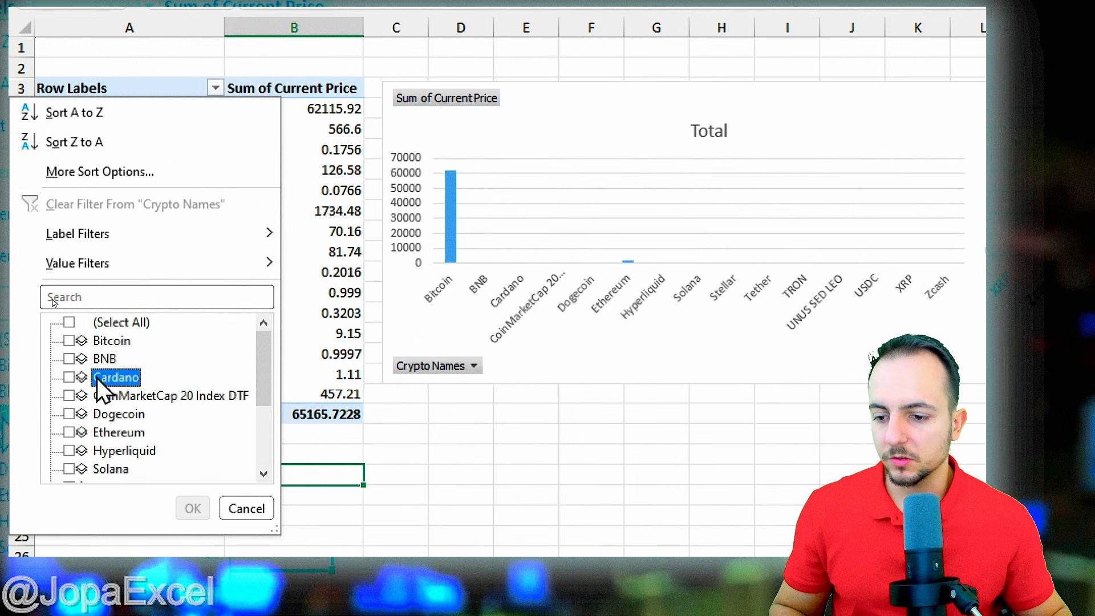
click(118, 414)
click(119, 432)
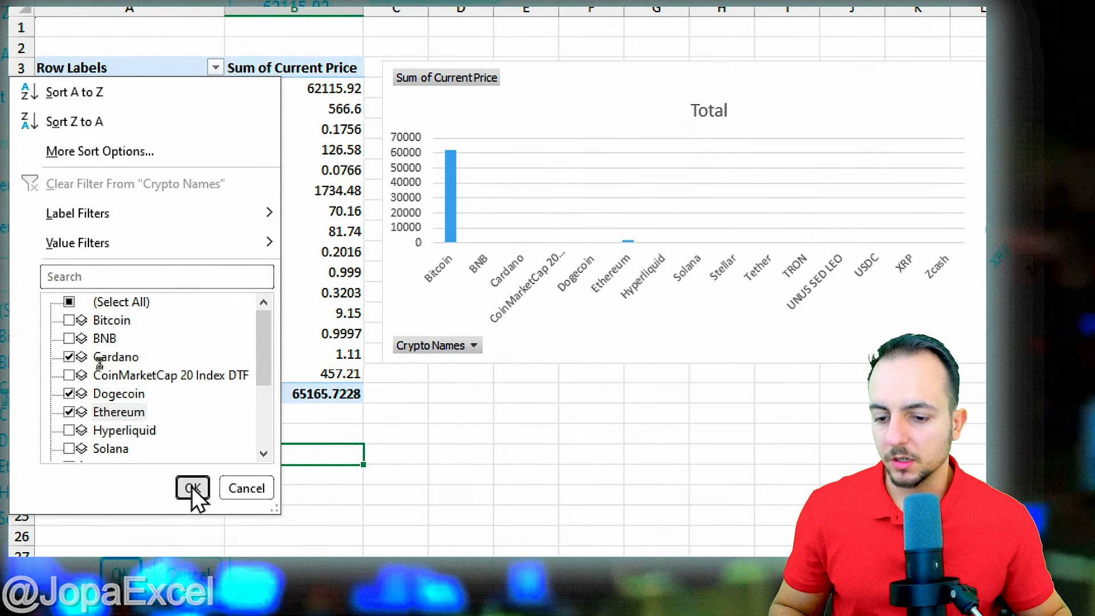
click(192, 508)
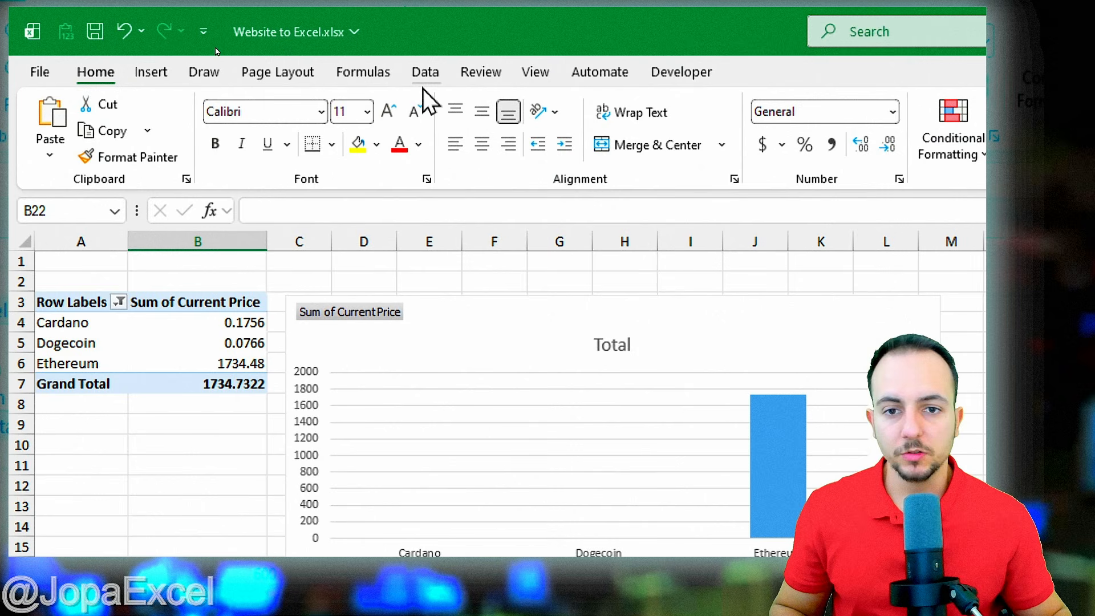
Look at the workbook's data refresh options and compare the Table 2 source sheet with the PivotTable and chart on Sheet2.
click(425, 72)
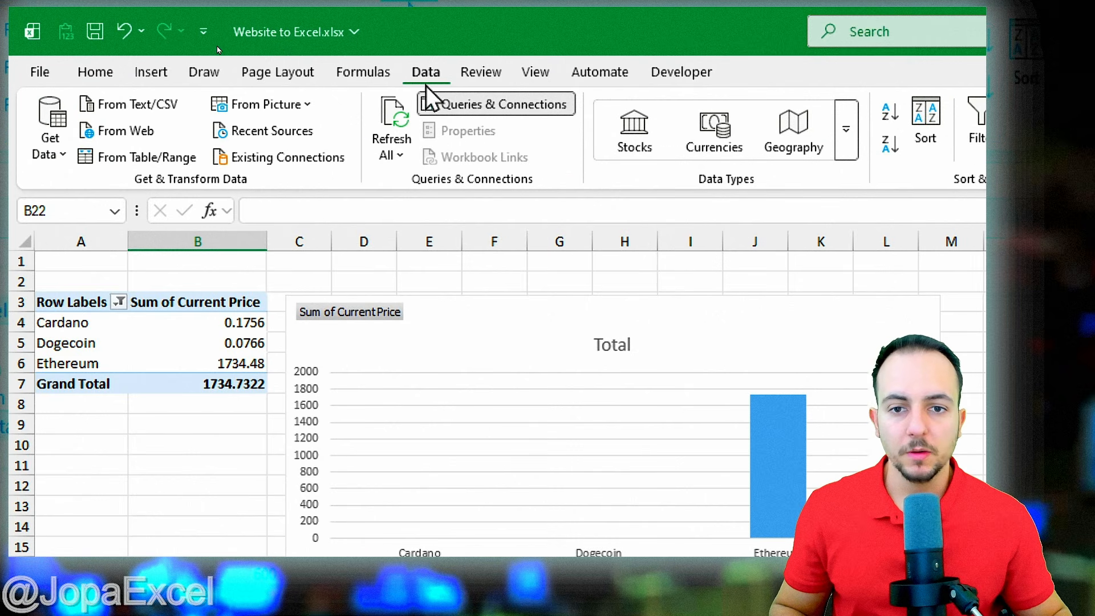
click(403, 157)
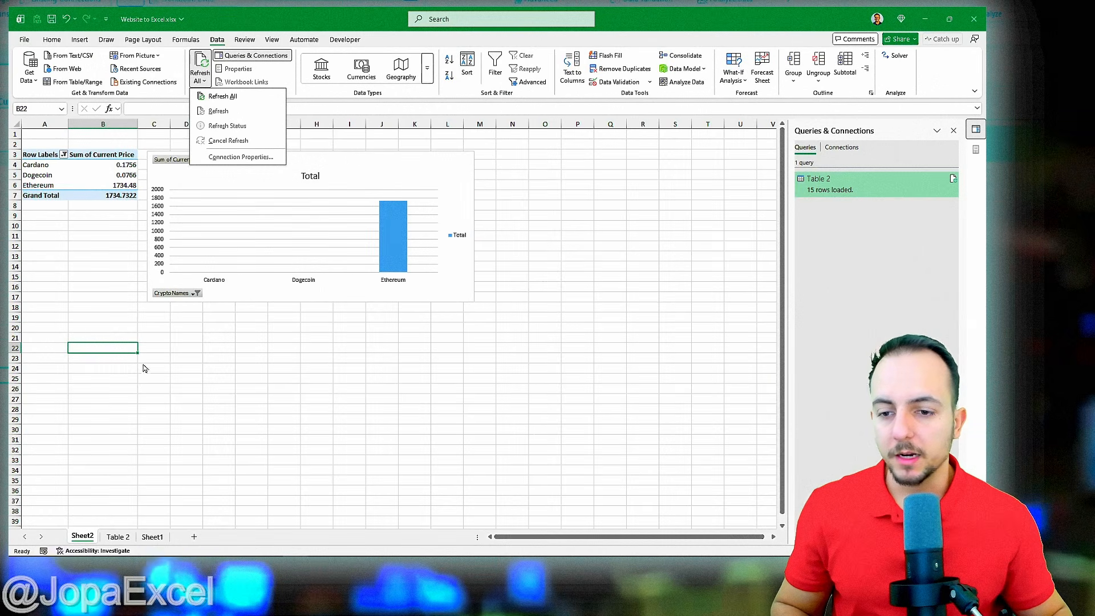
click(118, 537)
click(118, 537)
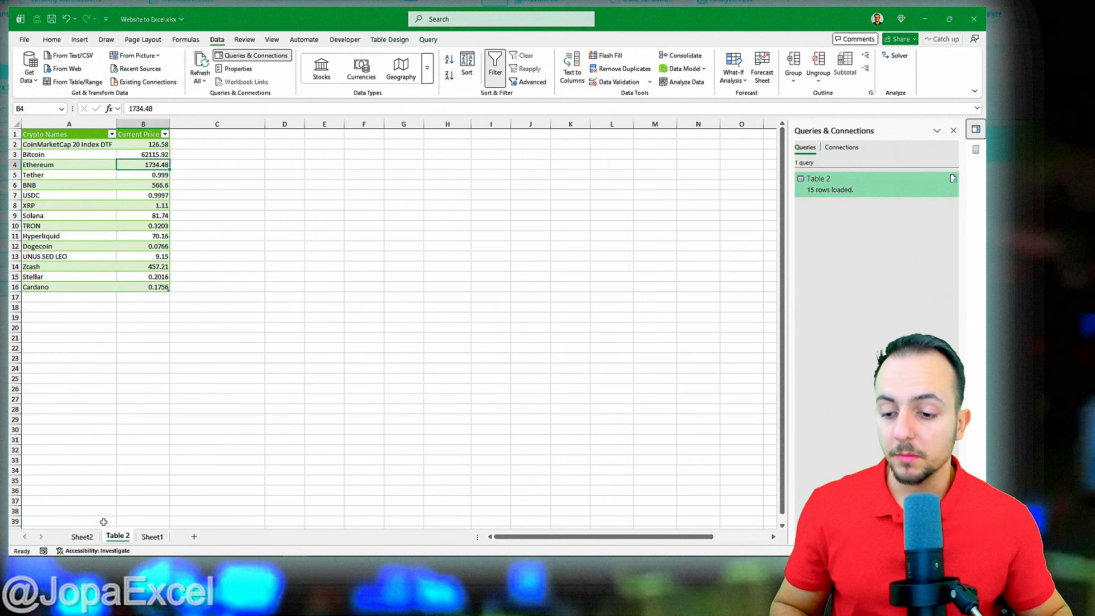
key(ctrl+Page_Up)
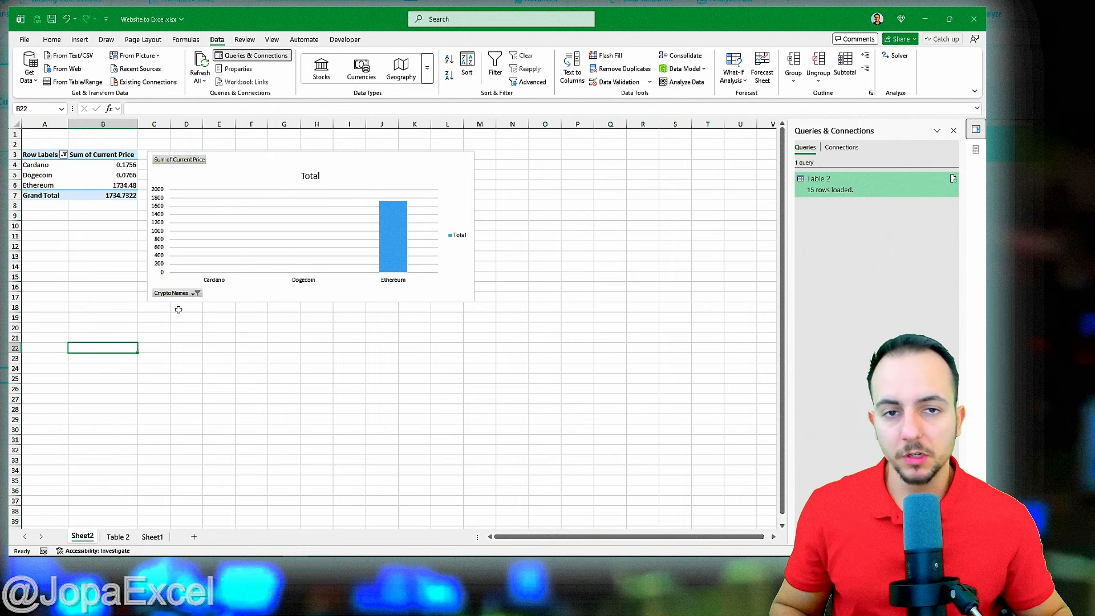